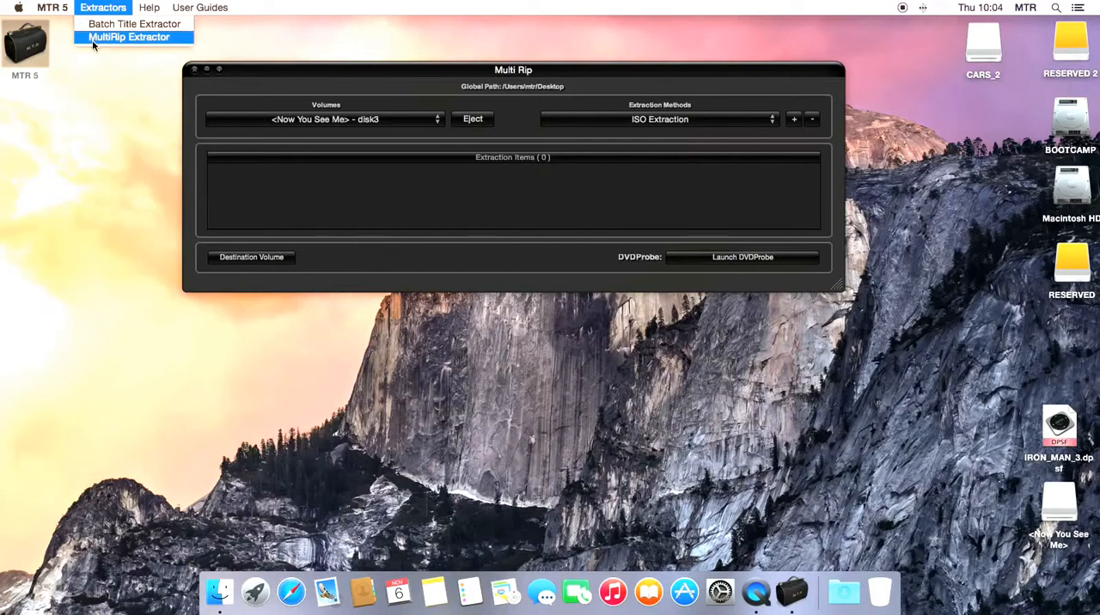
# Add the CARS_2 volume to the extraction items with the Rip And Rebuild Extraction method.
pyautogui.click(266, 73)
pyautogui.click(336, 119)
pyautogui.click(338, 114)
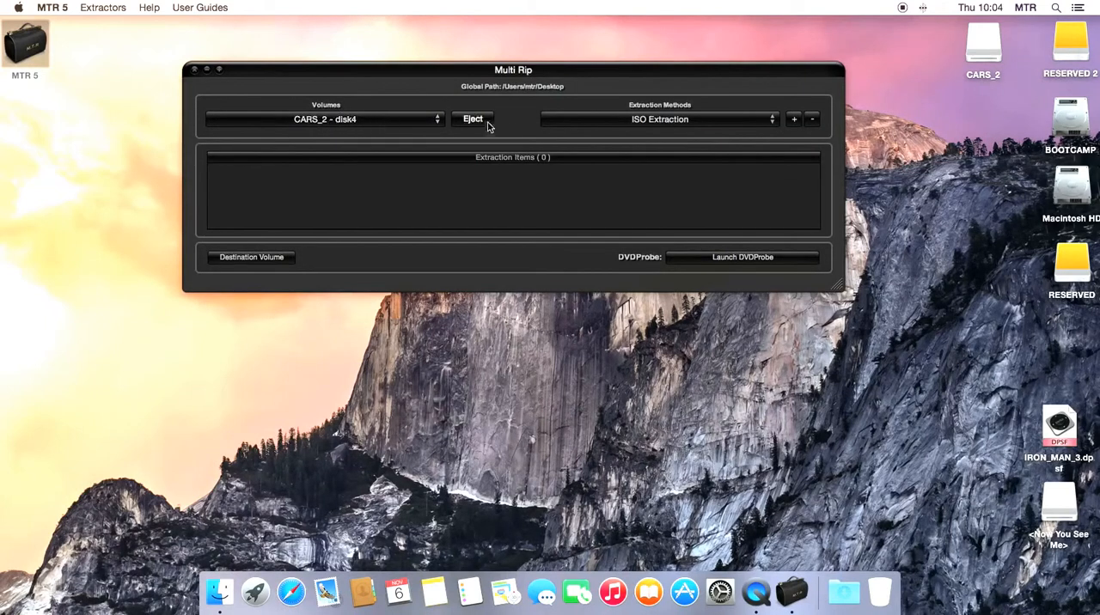
pyautogui.click(690, 121)
pyautogui.click(685, 132)
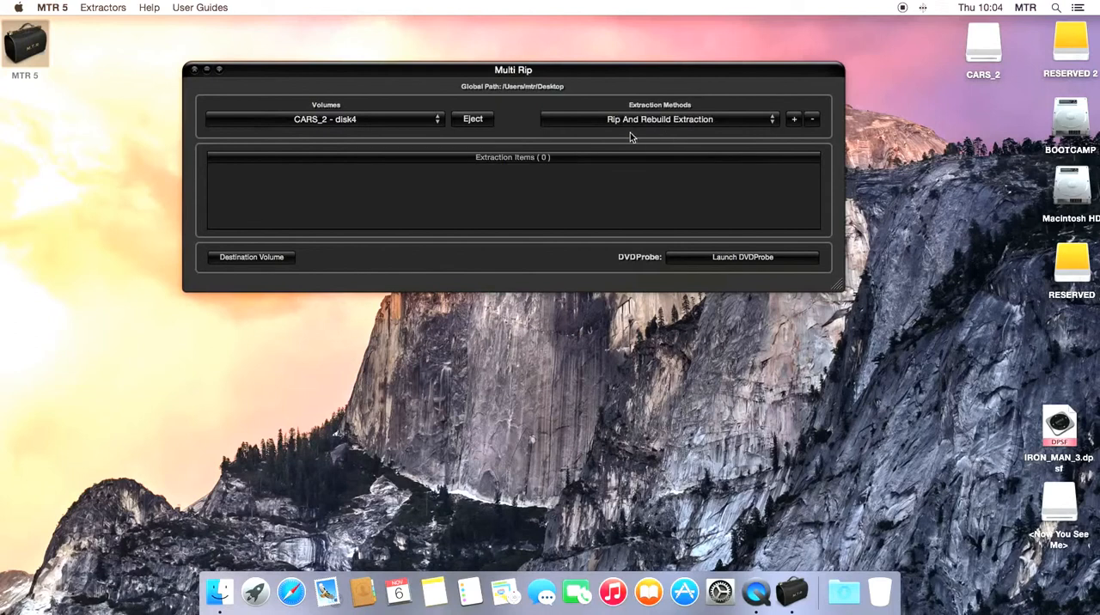
pyautogui.click(795, 121)
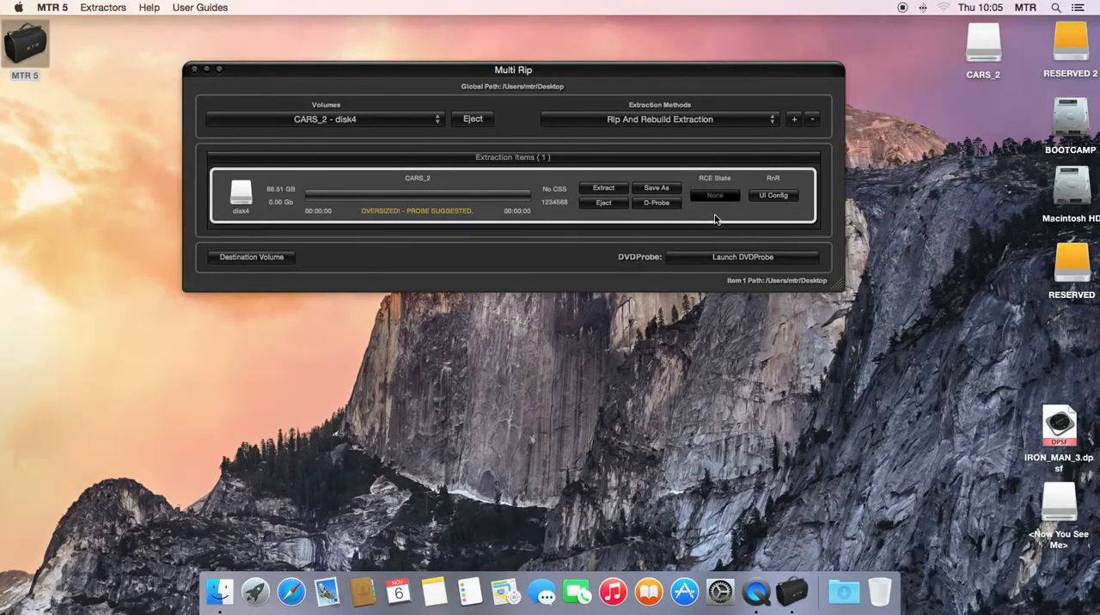
# Enlarge the Multi Rip window downward and open the RnR configuration panel for CARS_2.
pyautogui.click(658, 205)
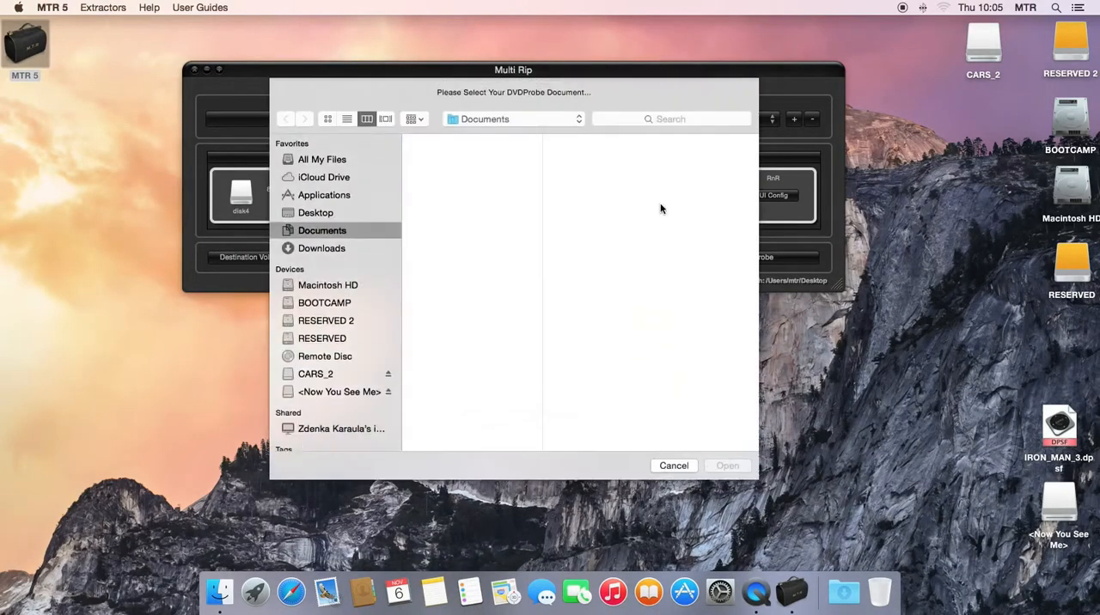
pyautogui.click(672, 464)
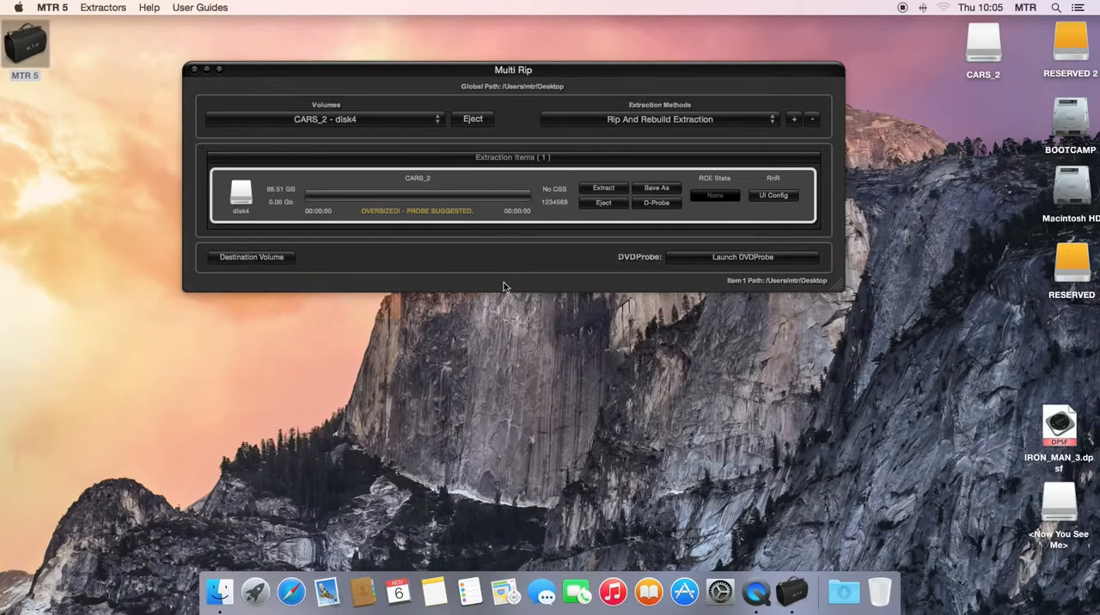
pyautogui.moveTo(840, 289); pyautogui.dragTo(865, 535)
pyautogui.click(773, 195)
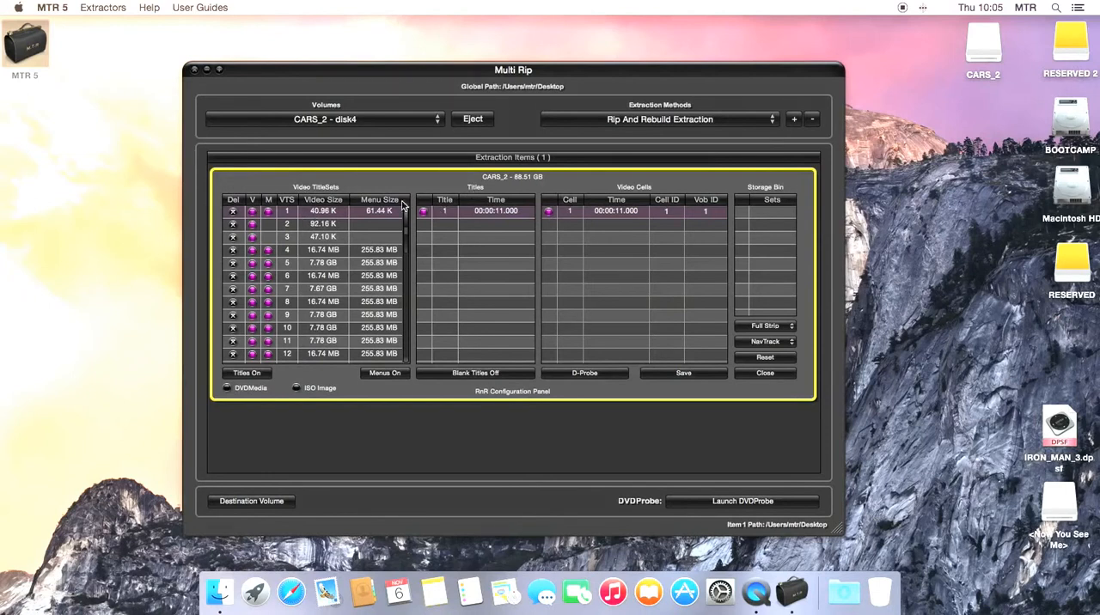
# Browse the titles and video cells of title sets 2 through 5.
pyautogui.click(319, 225)
pyautogui.click(319, 239)
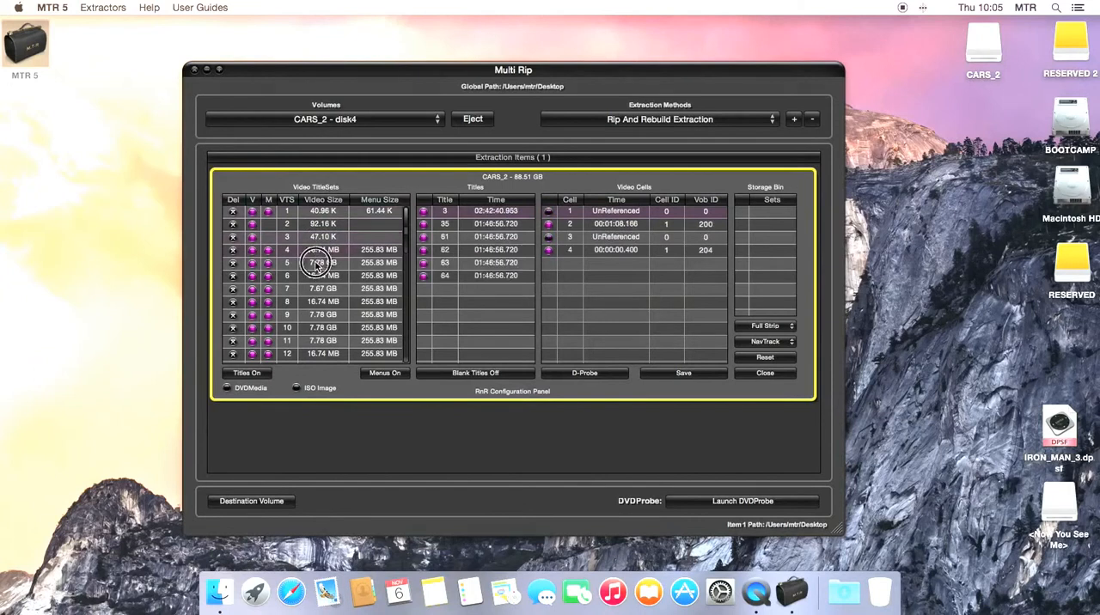
pyautogui.click(318, 262)
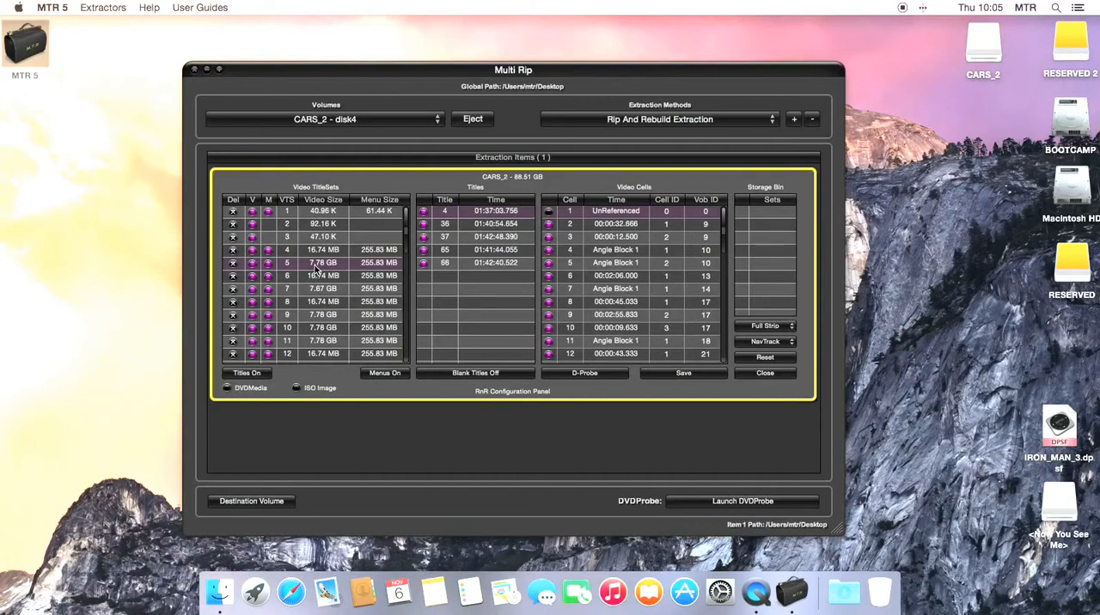
# Compare the menu cells and video cells of title set 5 by switching between them.
pyautogui.click(376, 268)
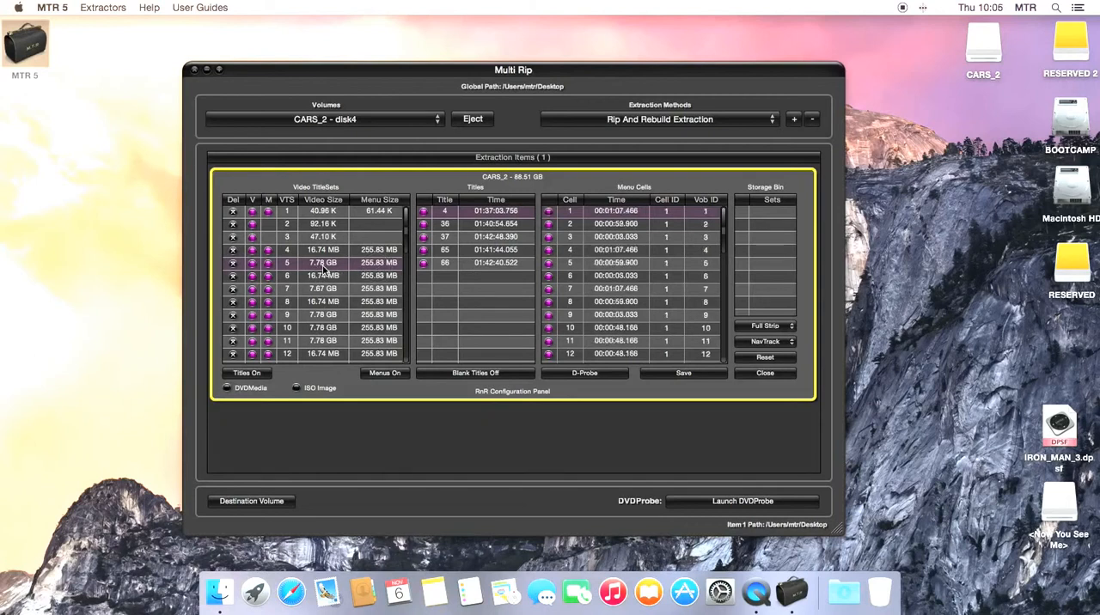
pyautogui.click(325, 269)
pyautogui.click(383, 268)
pyautogui.click(335, 269)
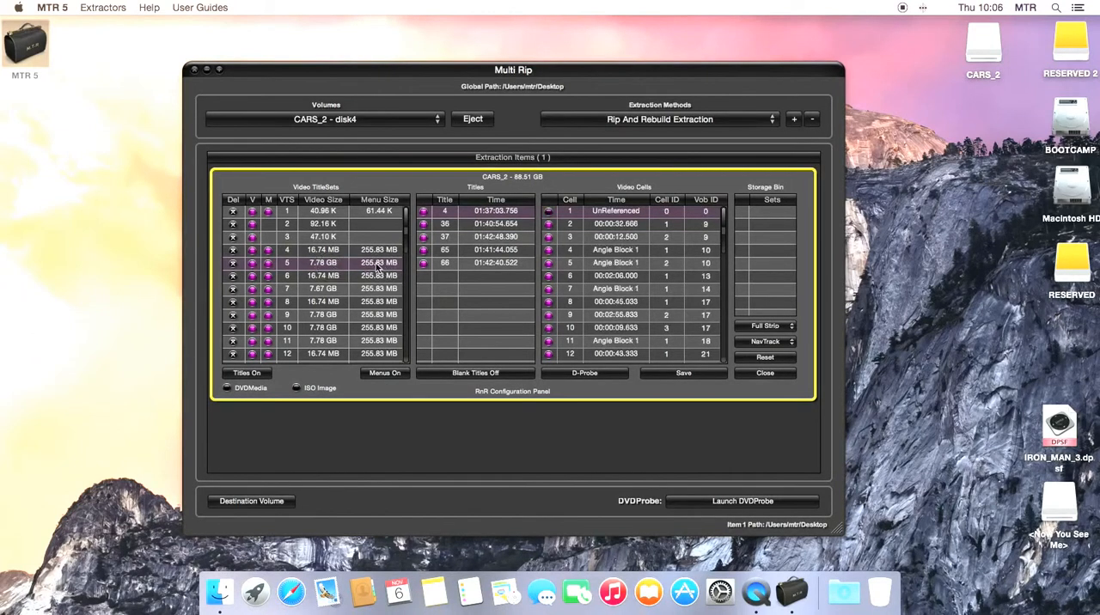
pyautogui.click(376, 268)
pyautogui.click(327, 263)
pyautogui.click(371, 268)
pyautogui.click(325, 267)
pyautogui.click(378, 267)
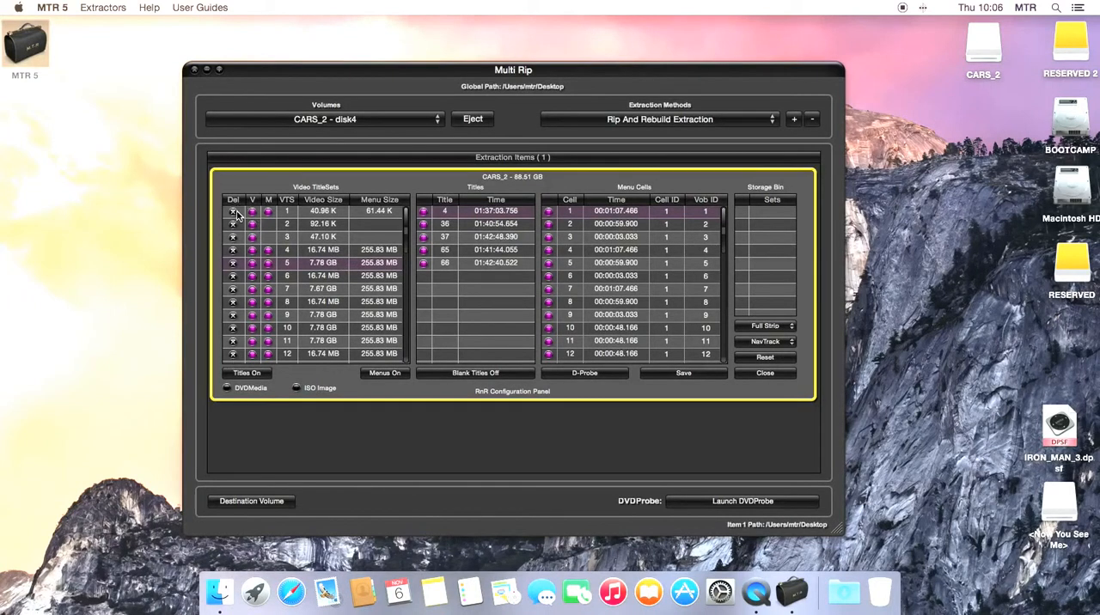
# Move title set 4 to the storage bin and back, and bin title sets 5 to 10 before resetting the configuration.
pyautogui.click(233, 249)
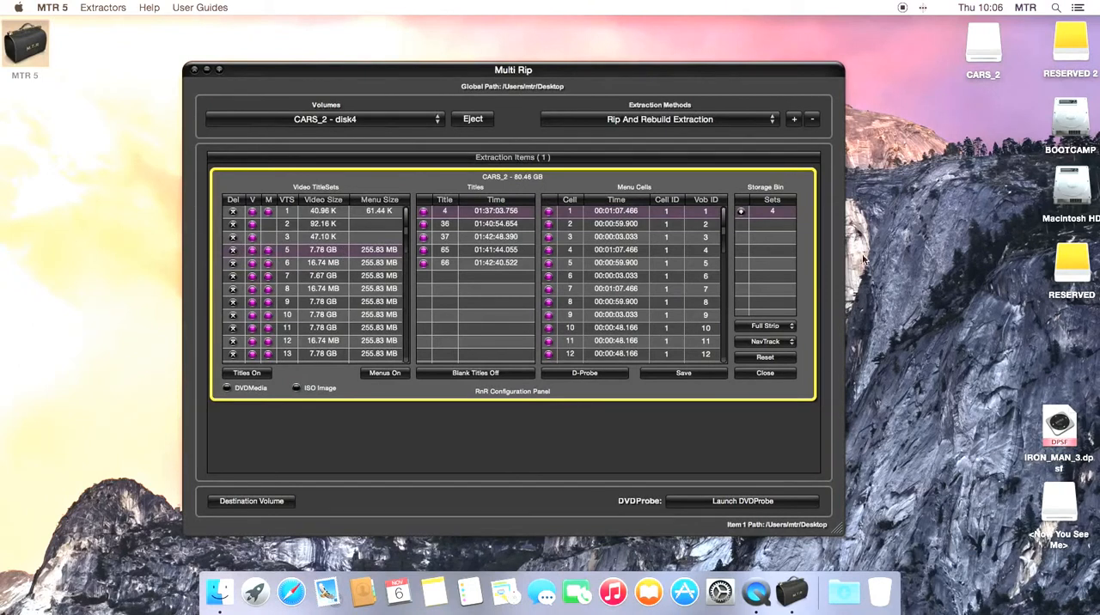
pyautogui.click(741, 212)
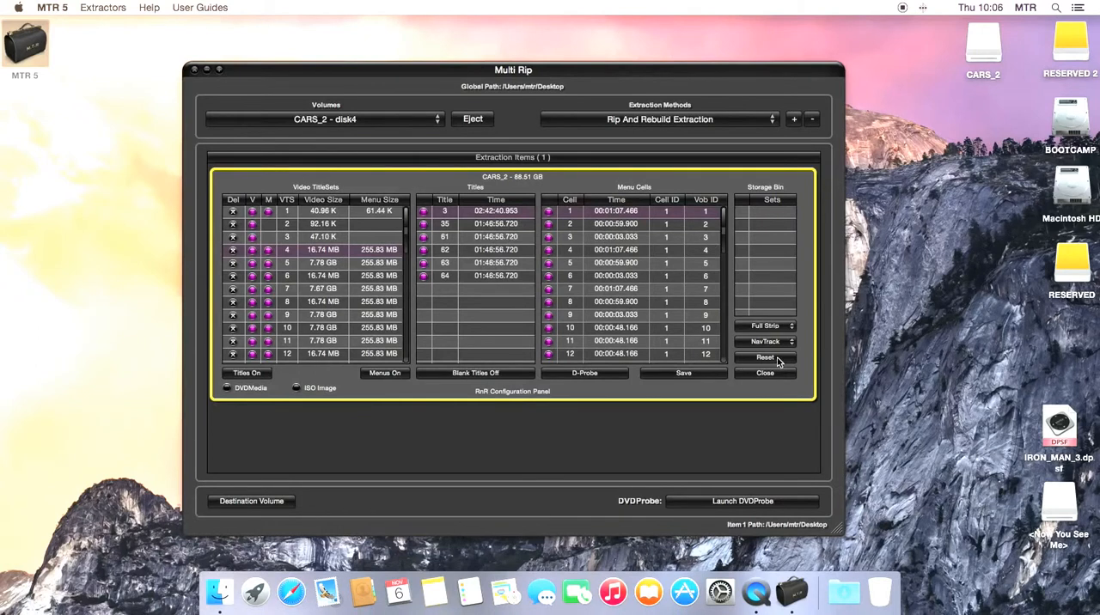
pyautogui.click(233, 264)
pyautogui.click(233, 264)
pyautogui.click(233, 264)
pyautogui.click(233, 264)
pyautogui.click(233, 264)
pyautogui.click(233, 264)
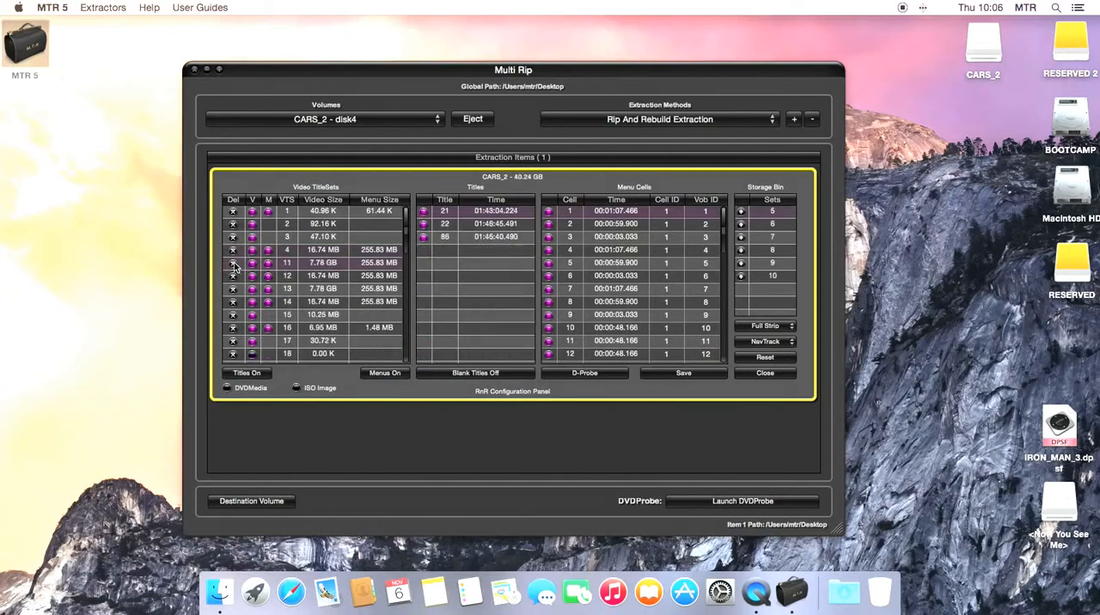
pyautogui.click(765, 359)
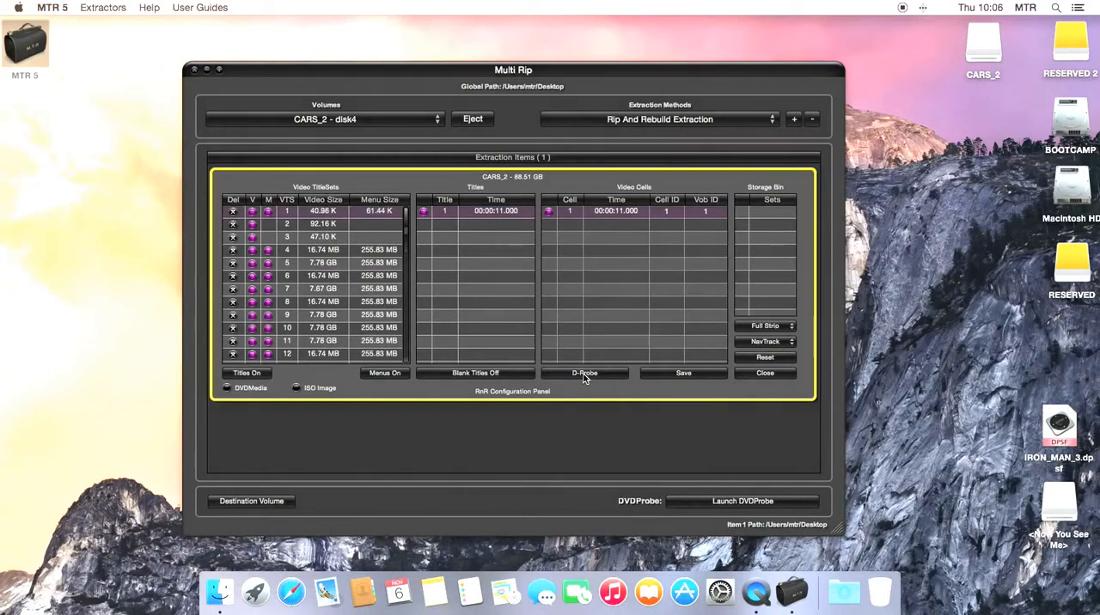
pyautogui.click(780, 374)
pyautogui.click(782, 195)
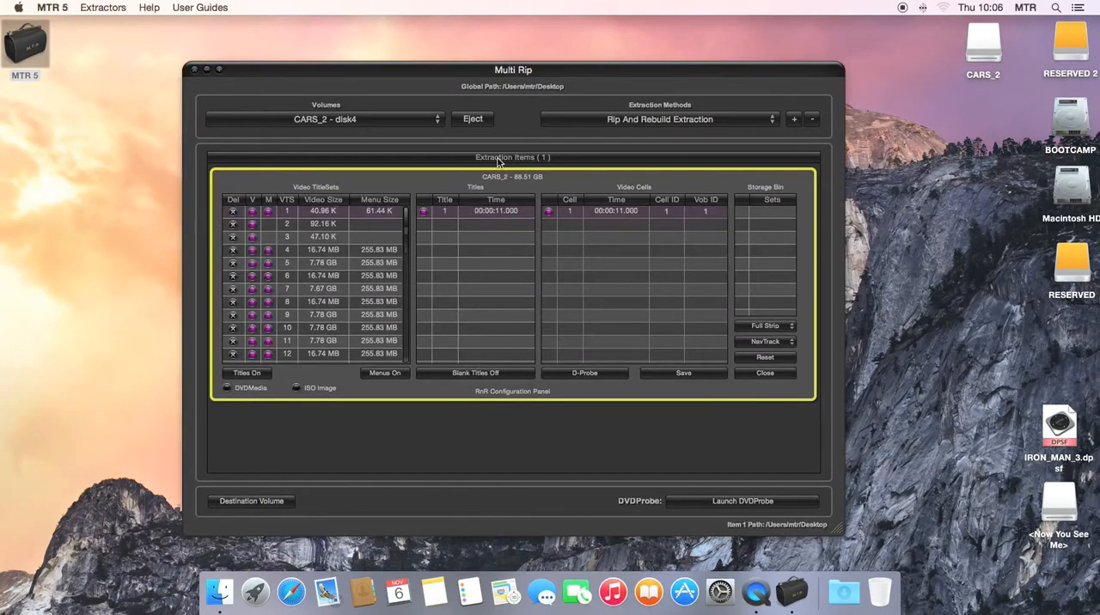
pyautogui.click(603, 372)
pyautogui.click(672, 477)
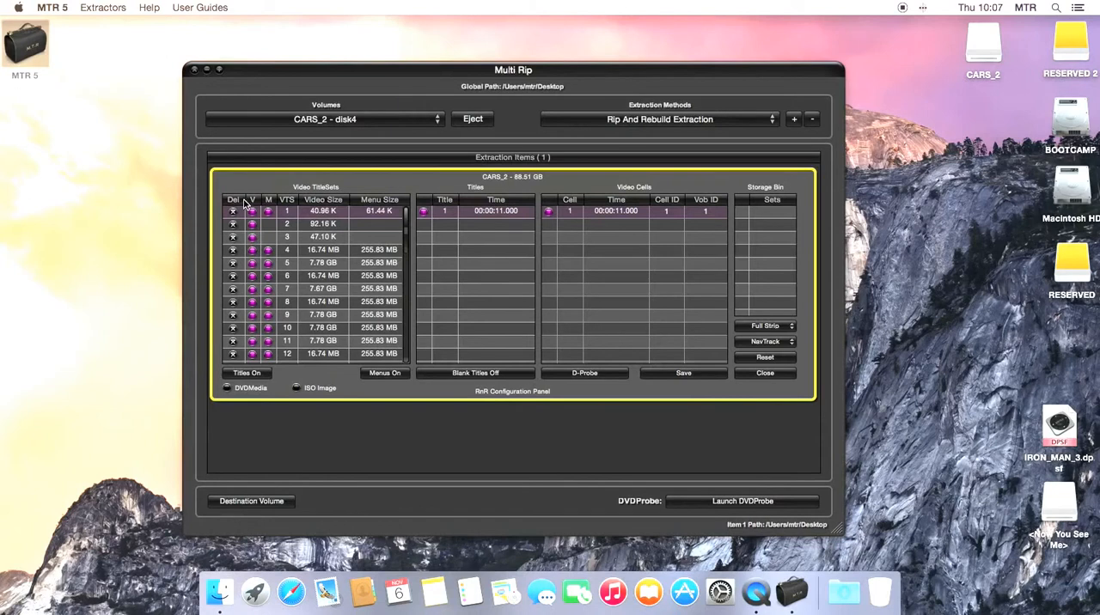
# Move title sets 3 and 5 to the storage bin and save the RnR configuration to the Desktop as CARS_2.
pyautogui.click(232, 236)
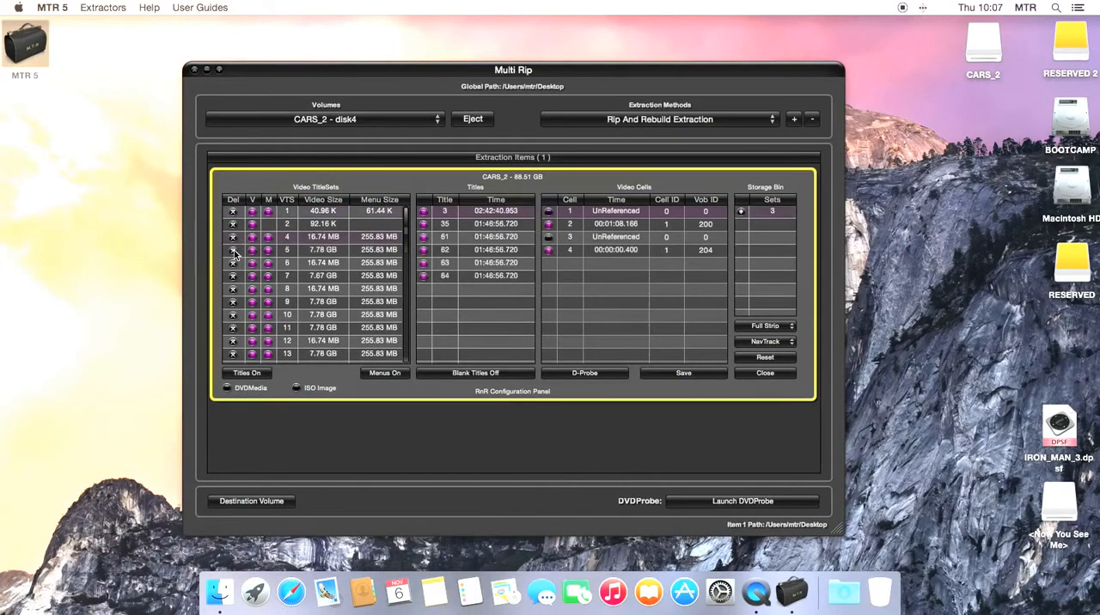
pyautogui.click(232, 250)
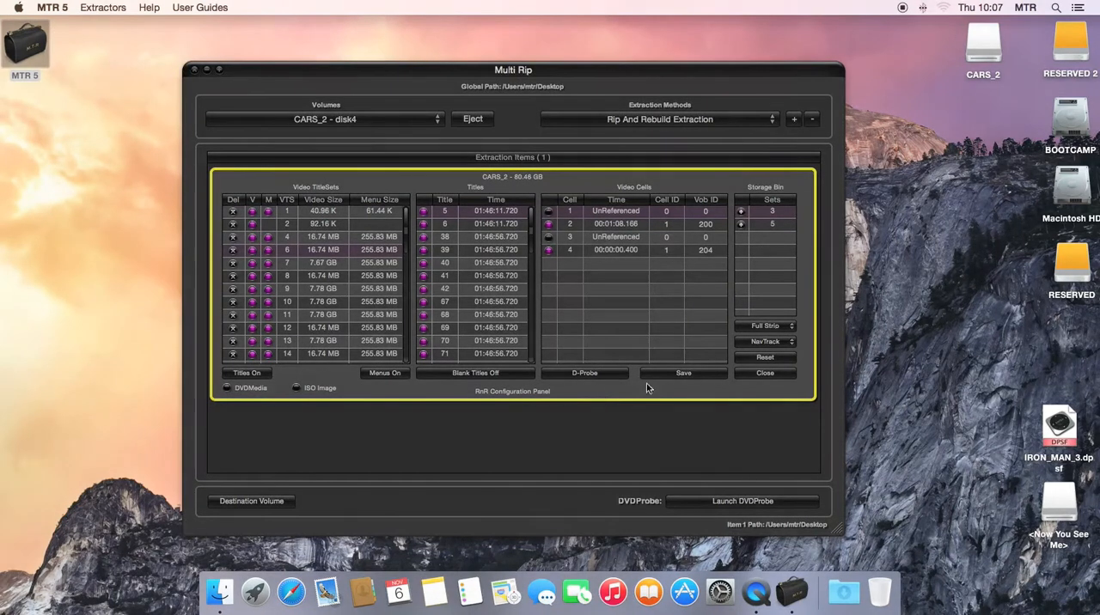
pyautogui.click(685, 373)
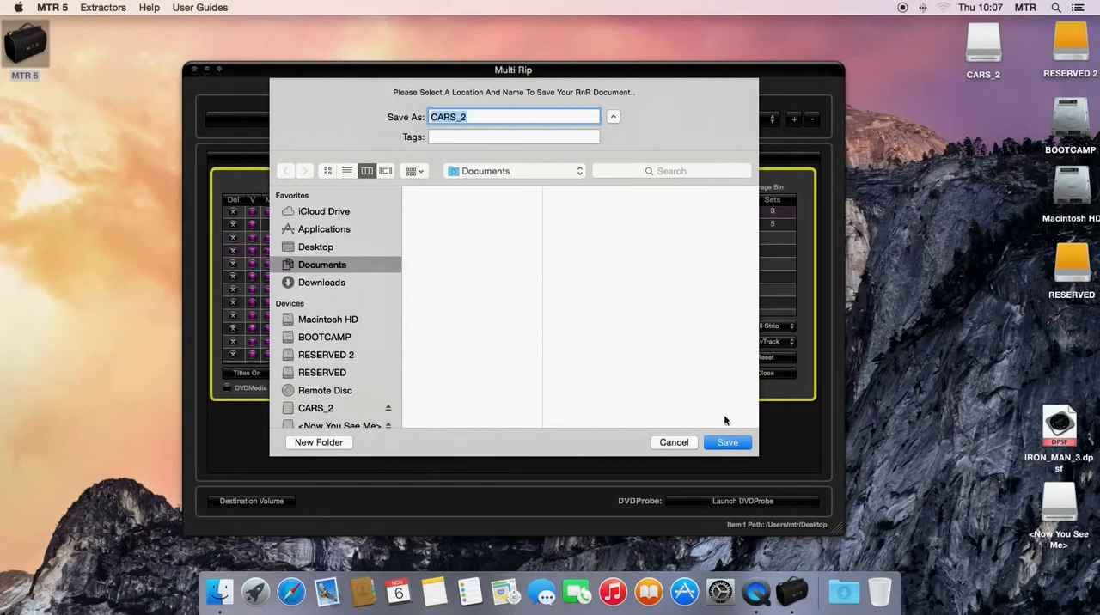
pyautogui.click(736, 445)
pyautogui.click(316, 246)
pyautogui.click(730, 443)
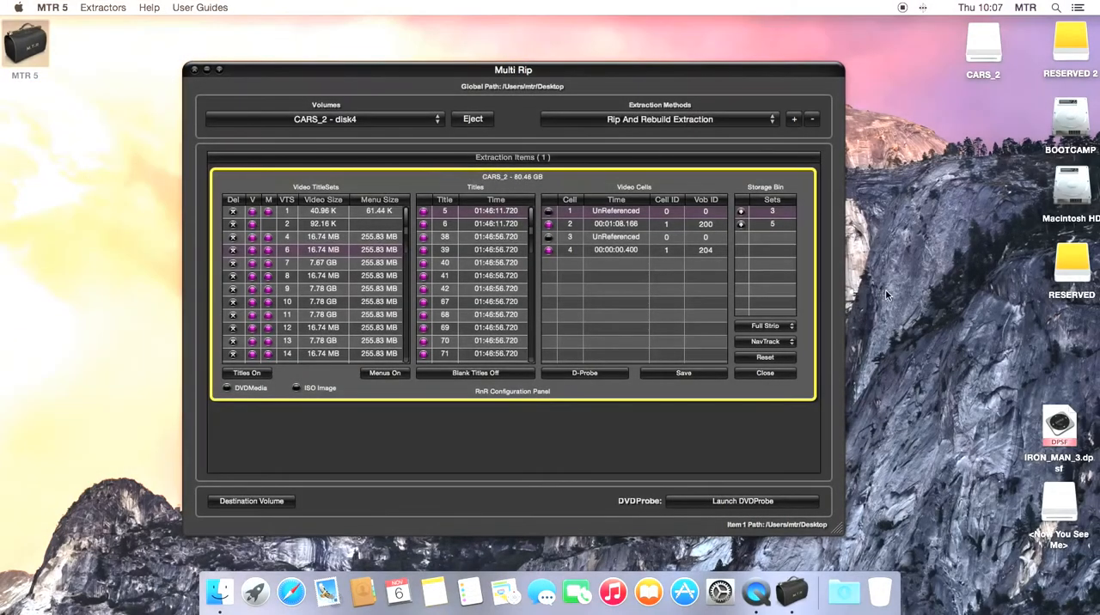
pyautogui.click(770, 73)
pyautogui.moveTo(770, 73)
pyautogui.mouseDown()
pyautogui.moveTo(555, 74)
pyautogui.moveTo(764, 66)
pyautogui.moveTo(749, 73)
pyautogui.mouseUp()
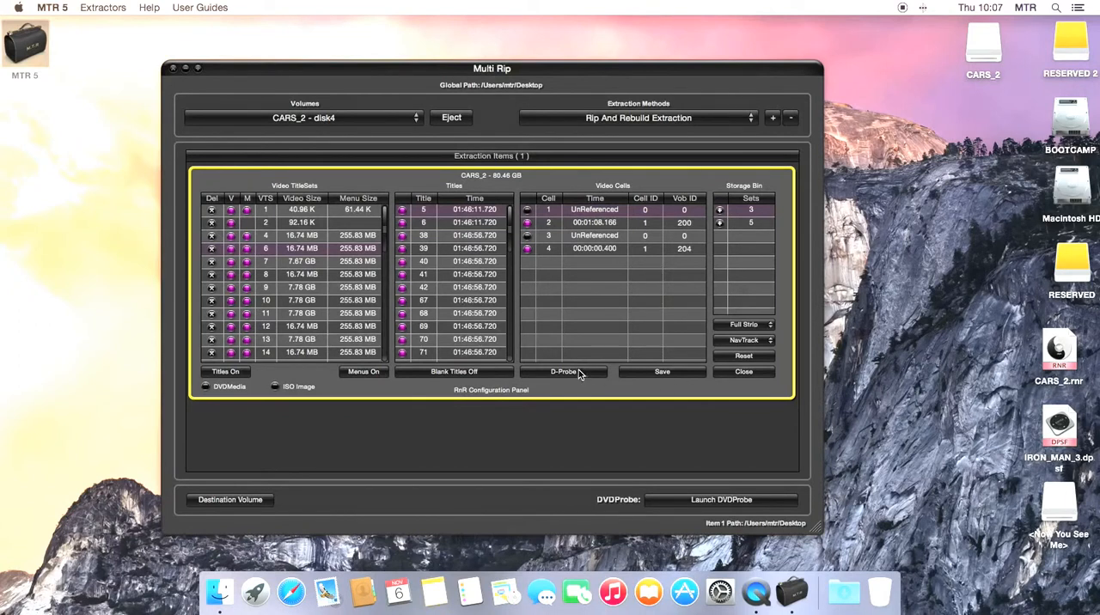
# Reset the configuration and examine the file information of CARS_2.rnr on the desktop.
pyautogui.click(735, 357)
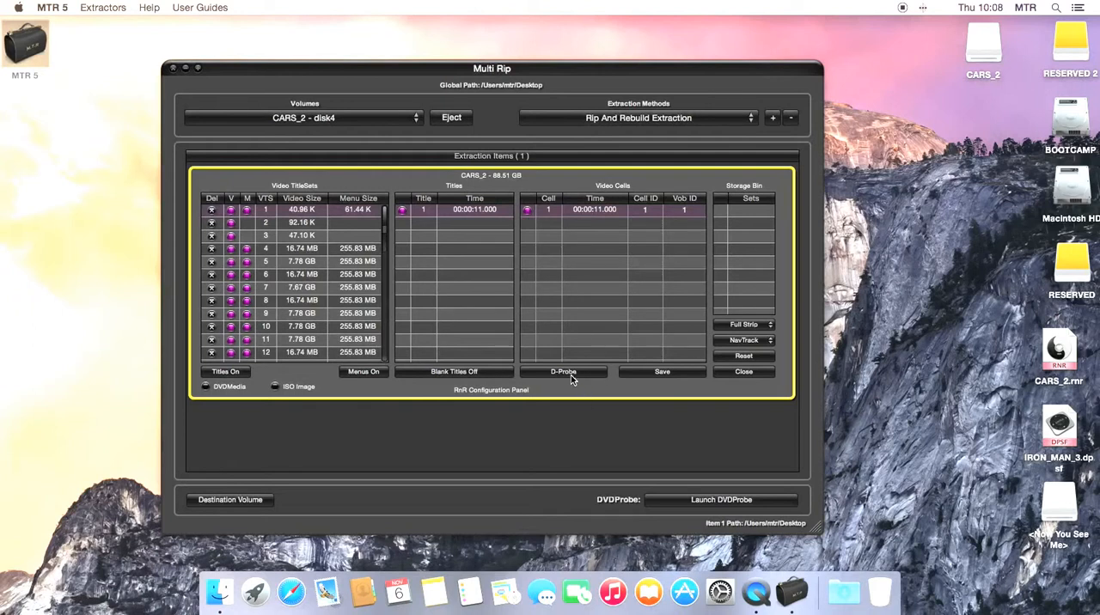
pyautogui.rightClick(1043, 352)
pyautogui.click(974, 352)
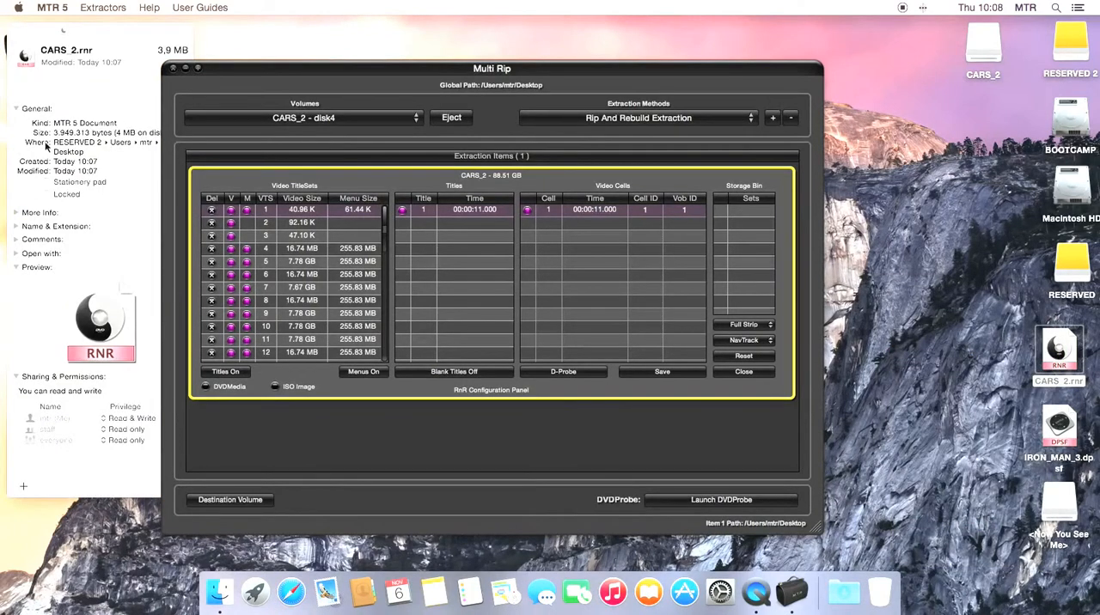
pyautogui.click(18, 30)
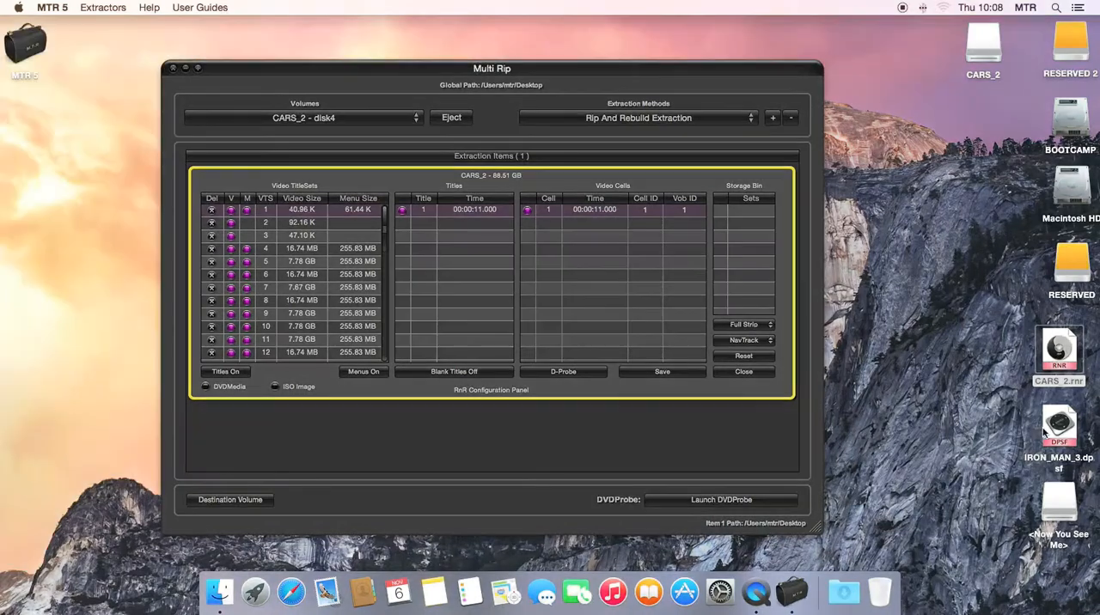
pyautogui.rightClick(1056, 427)
pyautogui.click(872, 258)
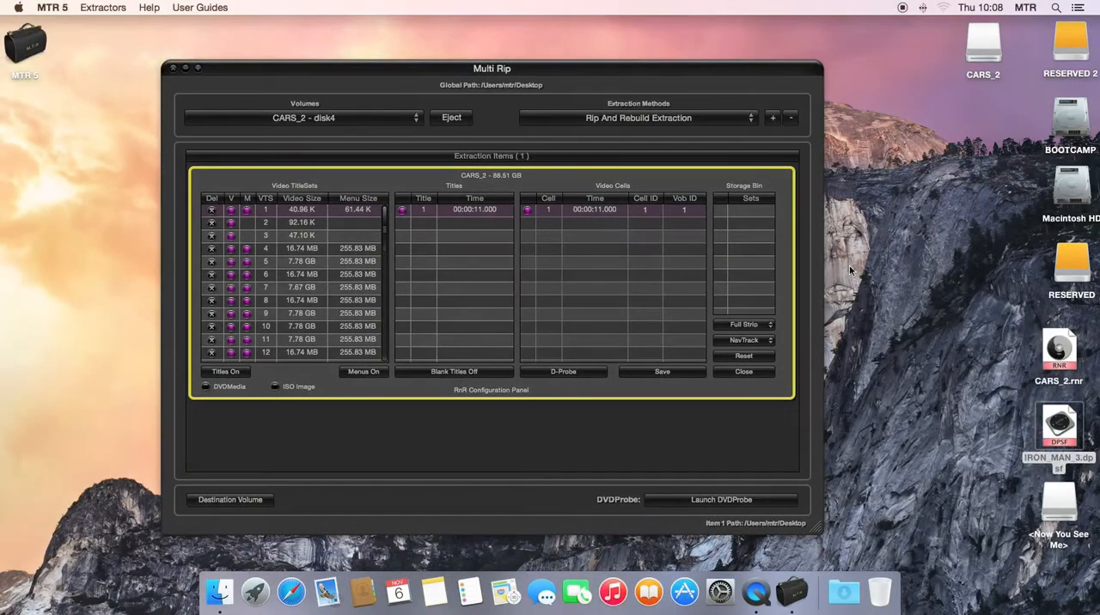
# Load the saved CARS_2.rnr configuration from the Desktop and reset the panel.
pyautogui.click(570, 373)
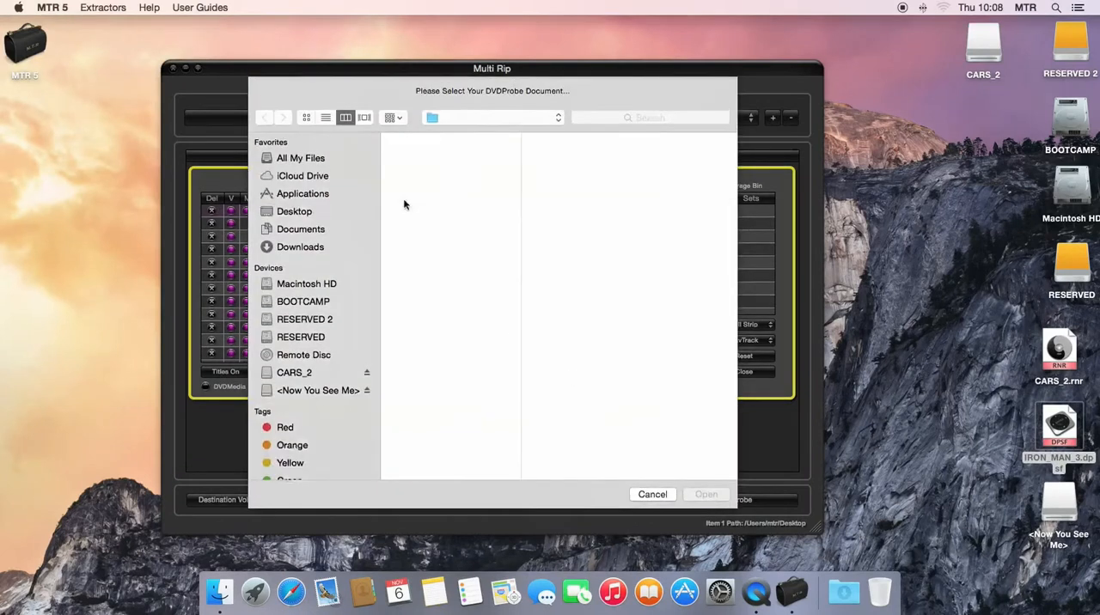
pyautogui.click(433, 140)
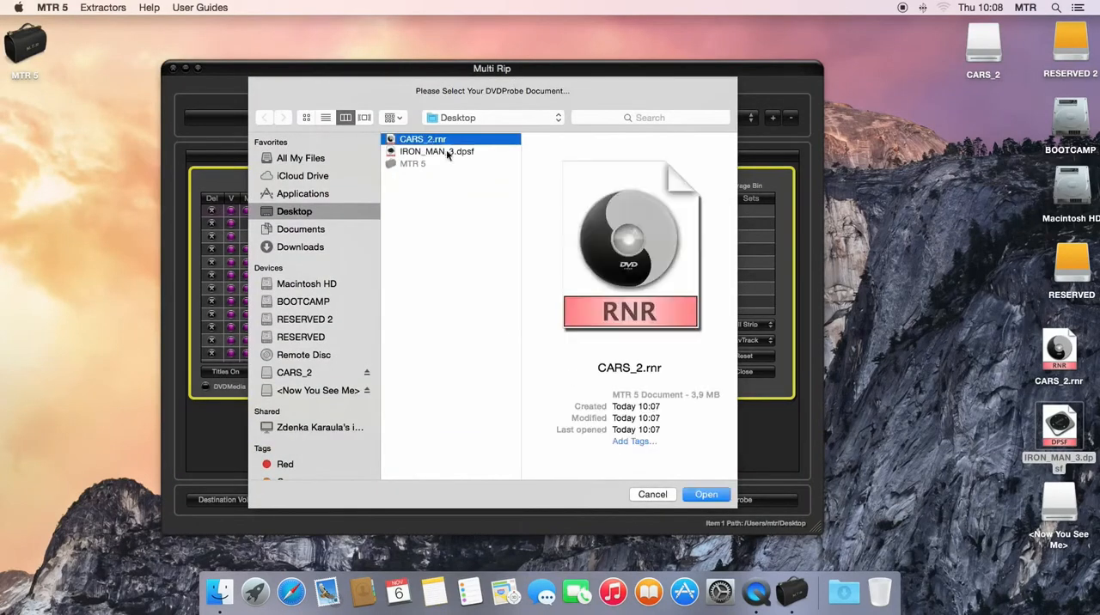
pyautogui.click(706, 495)
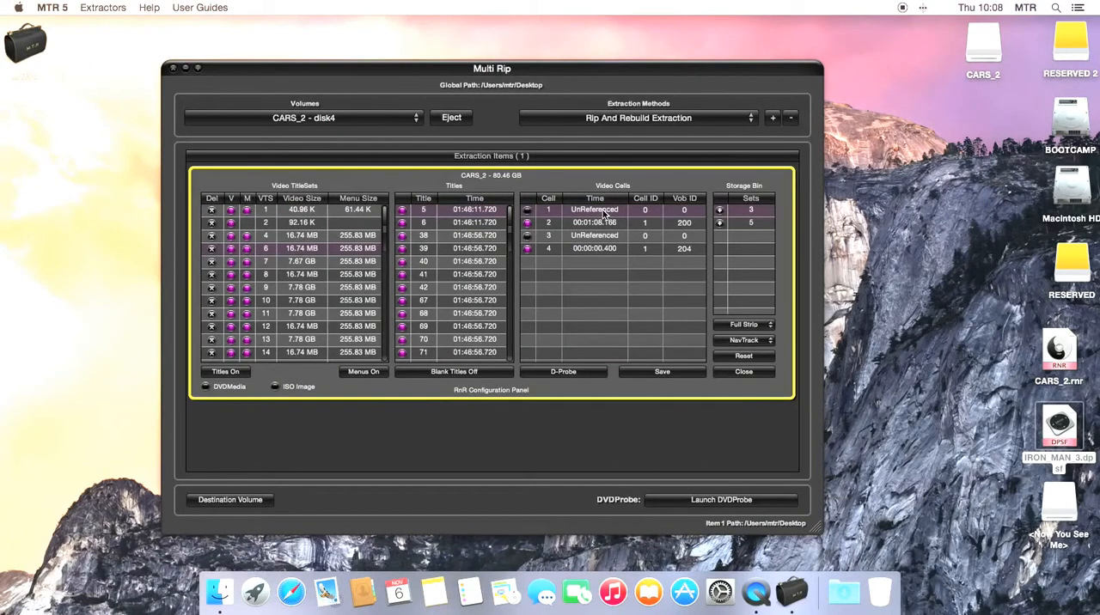
pyautogui.click(767, 355)
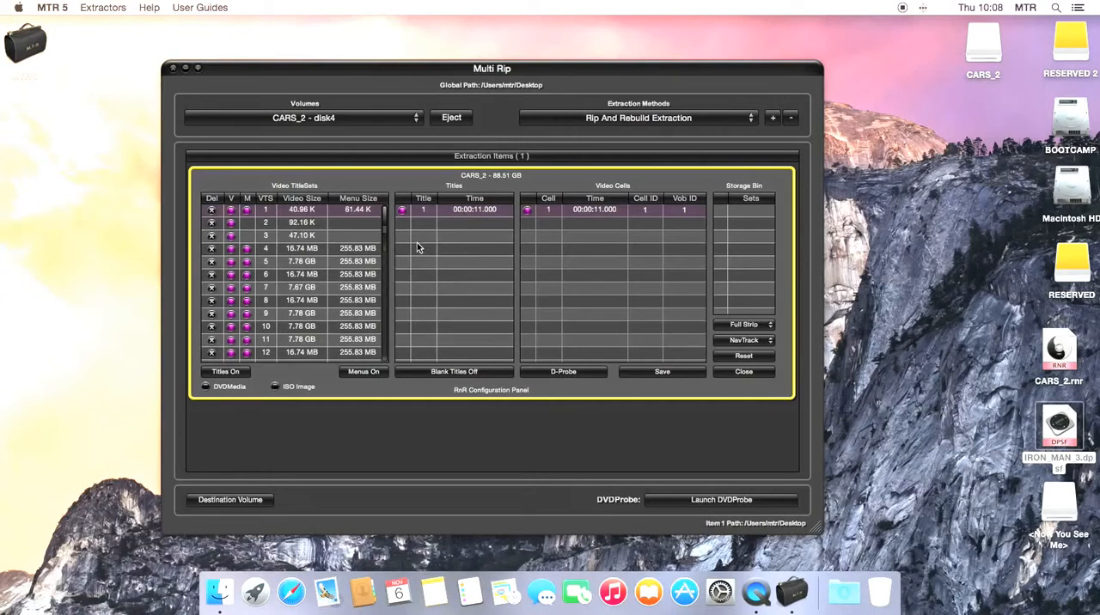
# Examine the titles and cells of title sets 5, 6, 7, 8, 10 and 12.
pyautogui.click(305, 261)
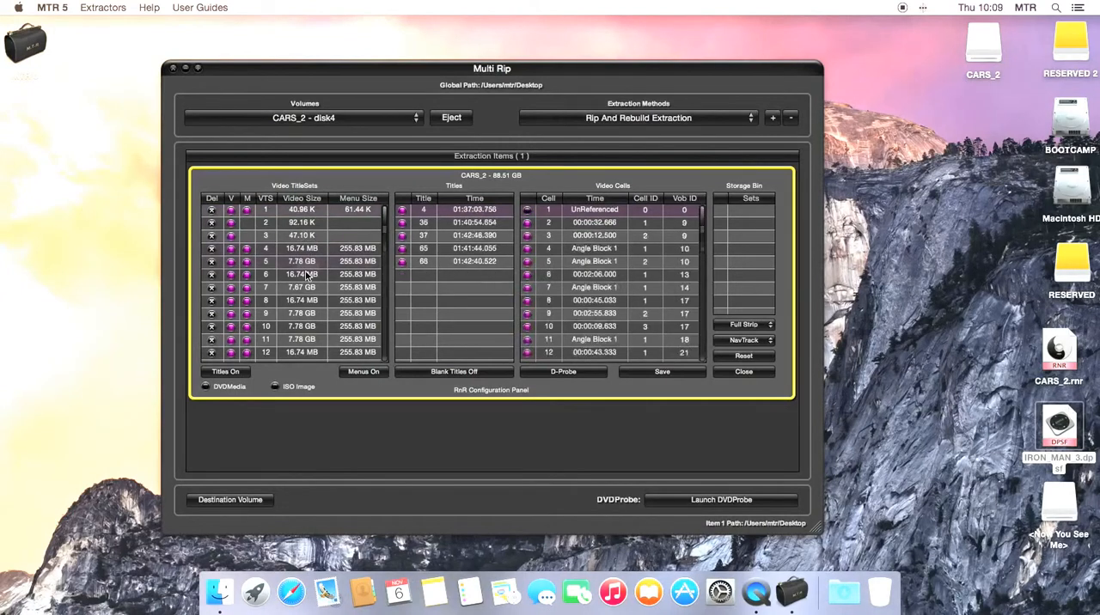
pyautogui.click(306, 274)
pyautogui.click(306, 288)
pyautogui.click(304, 301)
pyautogui.click(309, 324)
pyautogui.click(308, 352)
pyautogui.scroll(-5, 311, 300)
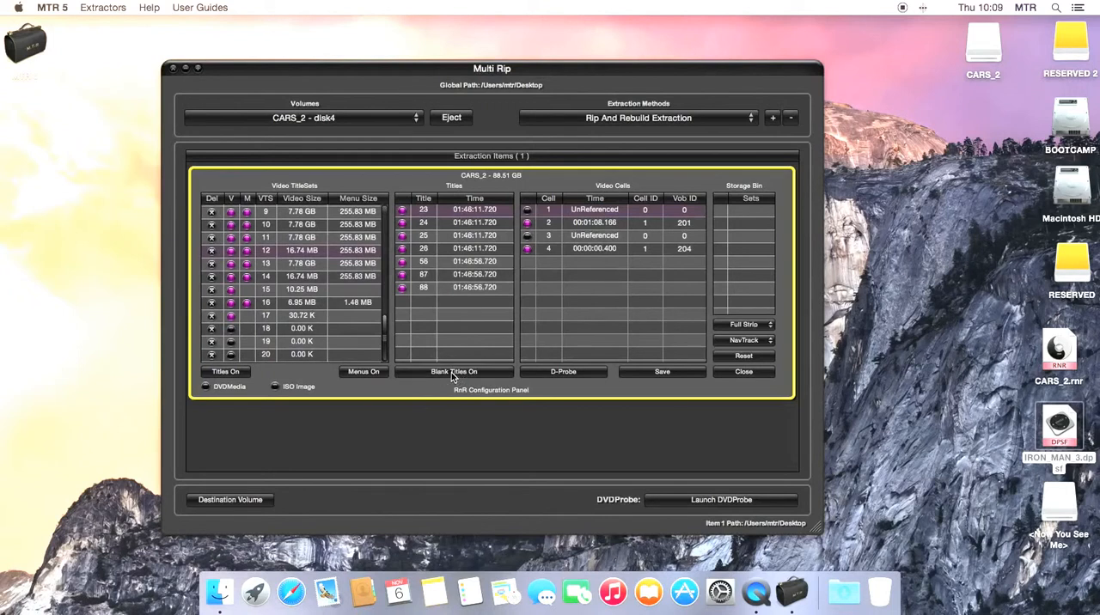
# Deactivate titles 25, 26, 56 and 87 of title set 12, and reset the configuration.
pyautogui.click(402, 237)
pyautogui.click(402, 250)
pyautogui.click(401, 261)
pyautogui.click(402, 274)
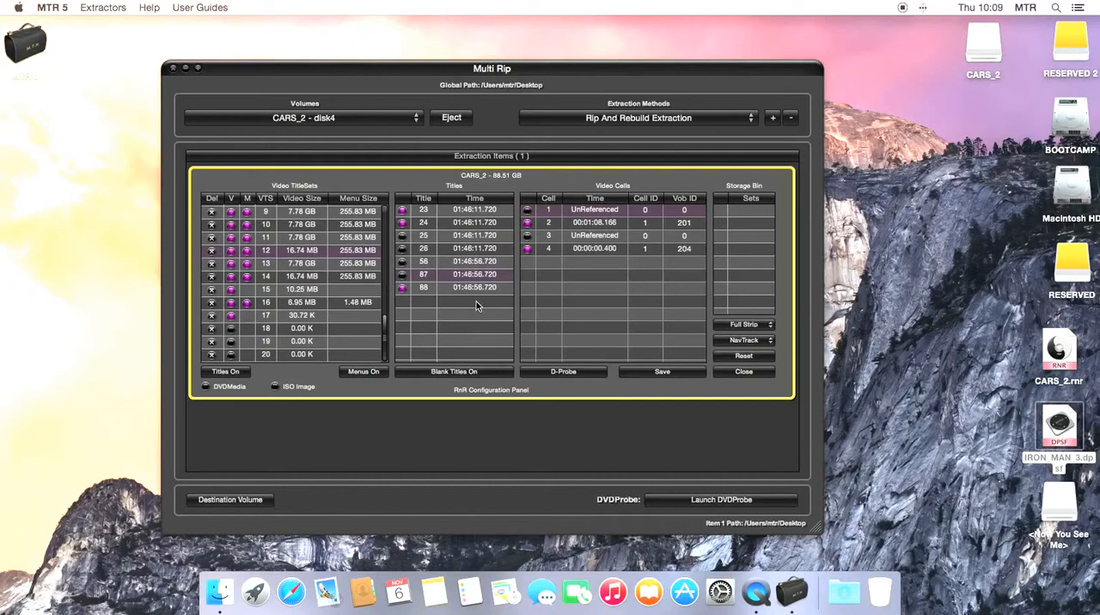
pyautogui.click(402, 248)
pyautogui.click(463, 372)
pyautogui.click(746, 355)
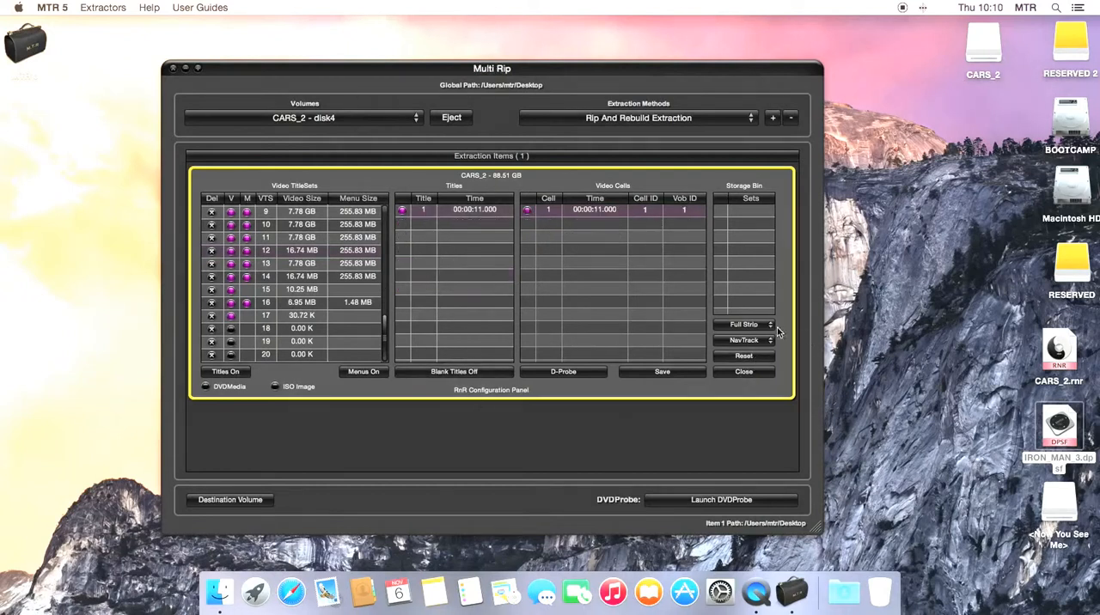
# Examine the Full Strip and Blank Strip modes and the NavTrack, CellTrack and Cell 16 options without changing them.
pyautogui.click(764, 328)
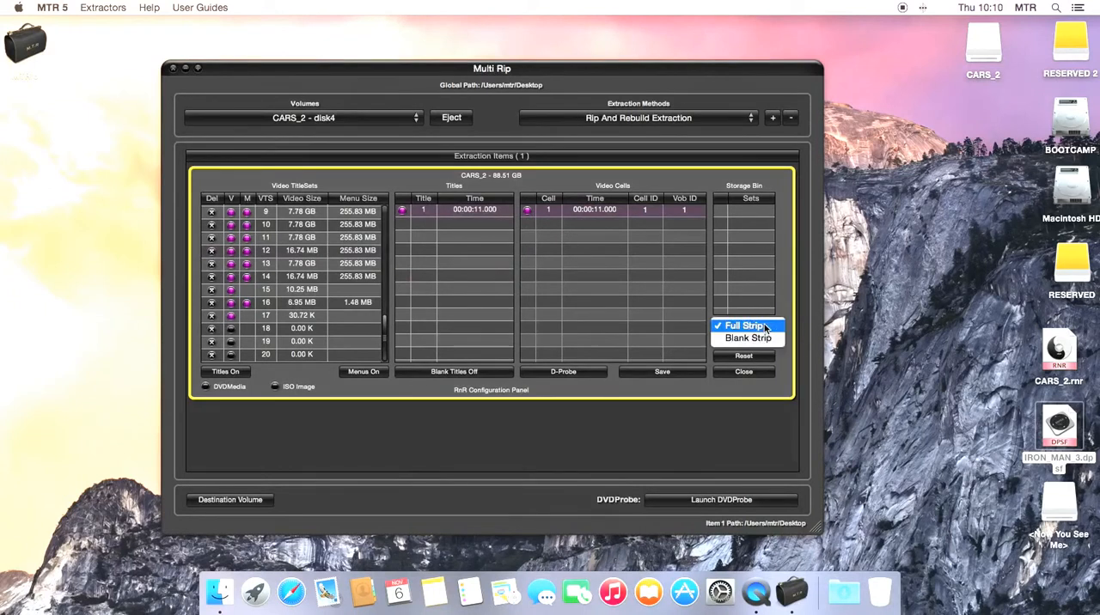
pyautogui.click(765, 326)
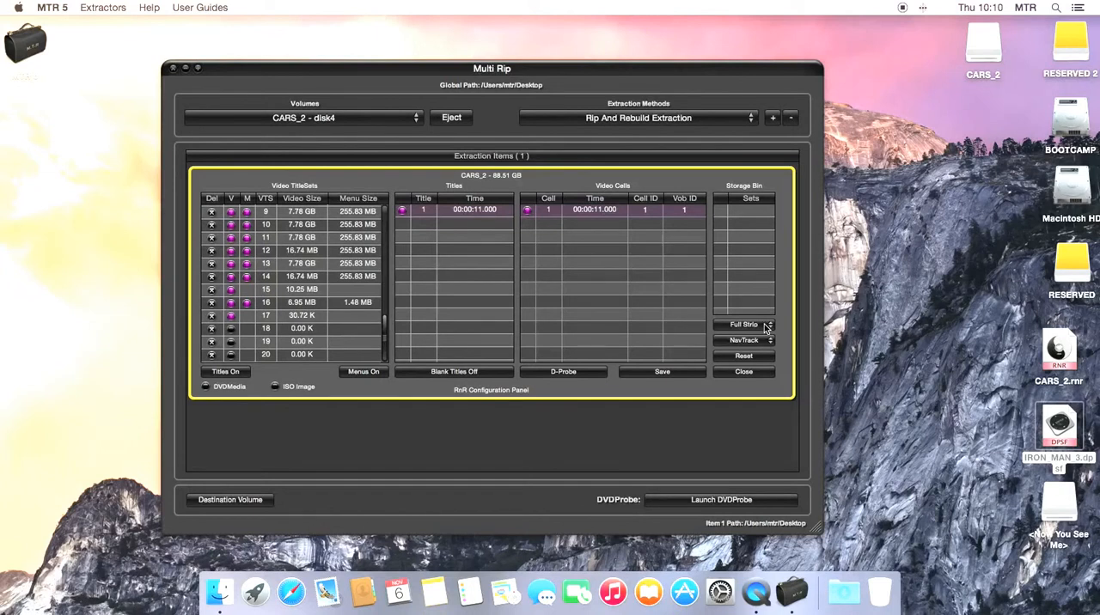
pyautogui.click(766, 329)
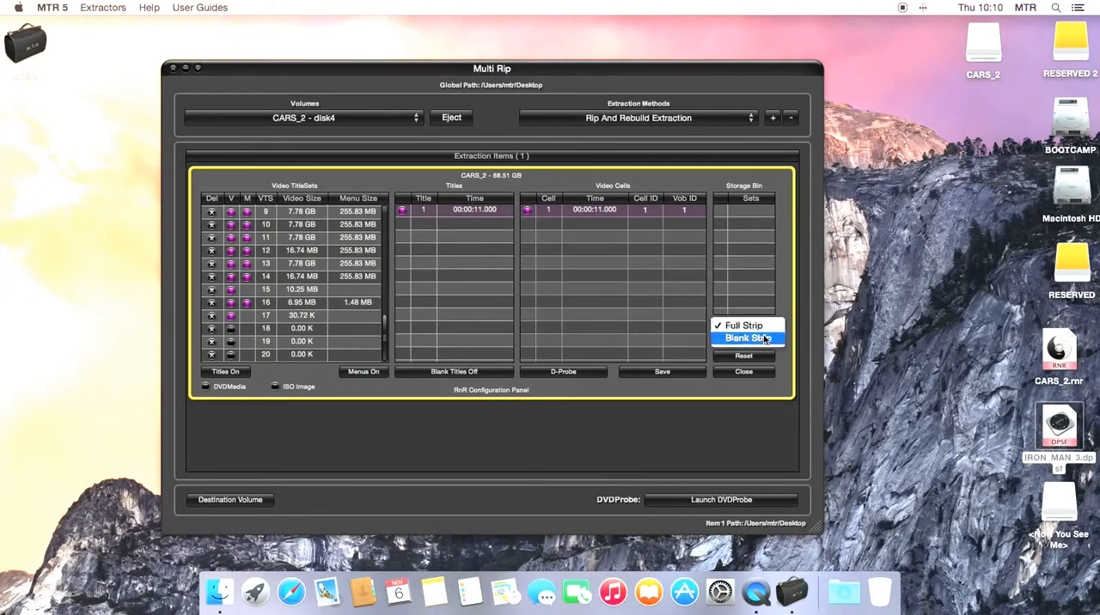
pyautogui.click(746, 324)
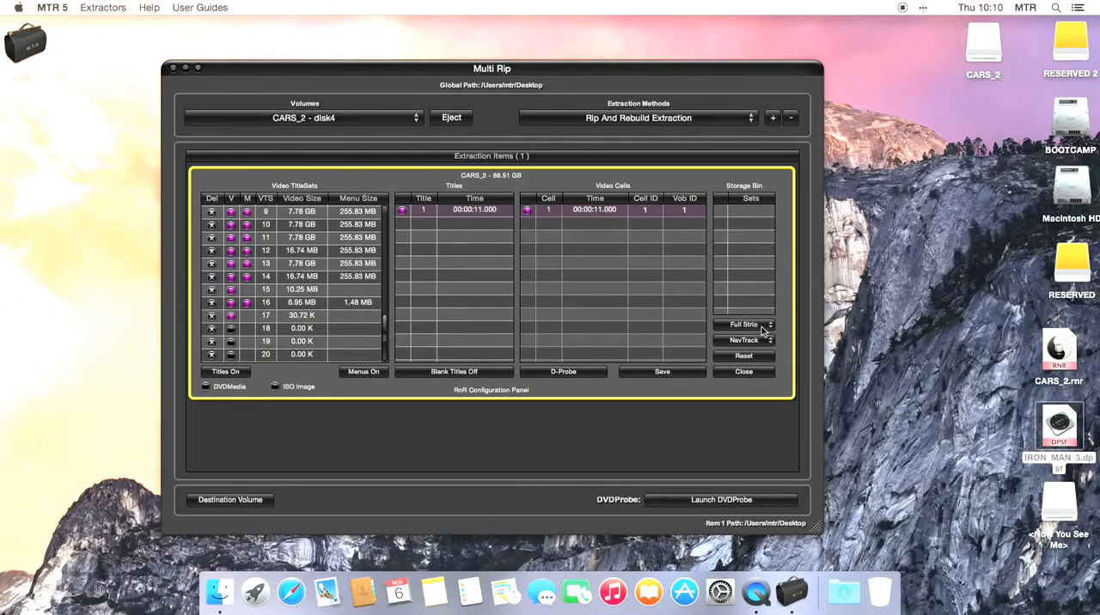
pyautogui.click(761, 325)
pyautogui.click(783, 308)
pyautogui.click(764, 341)
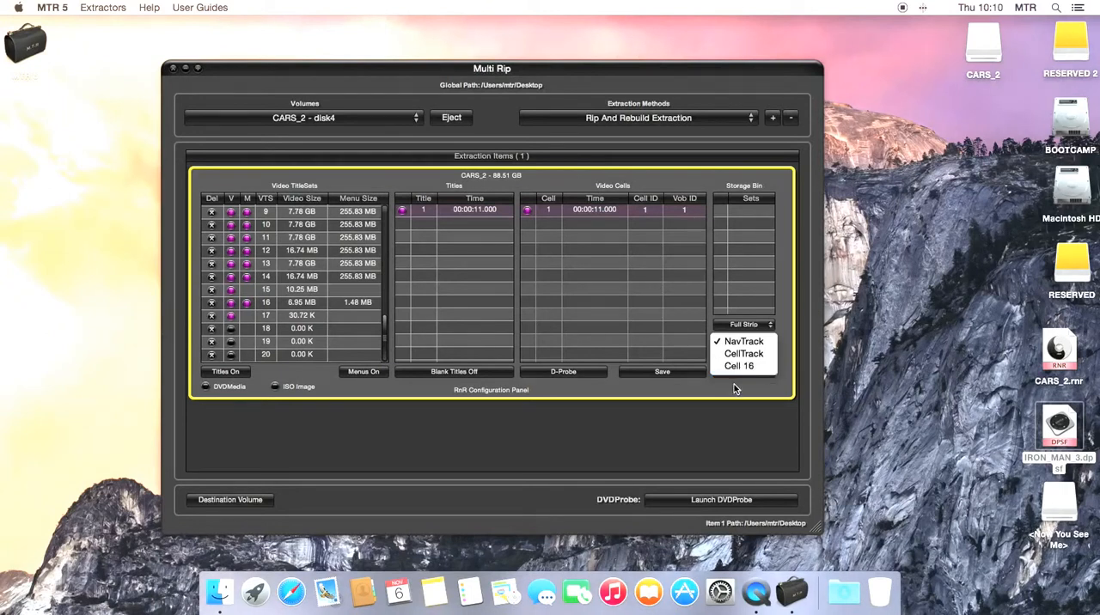
pyautogui.click(733, 384)
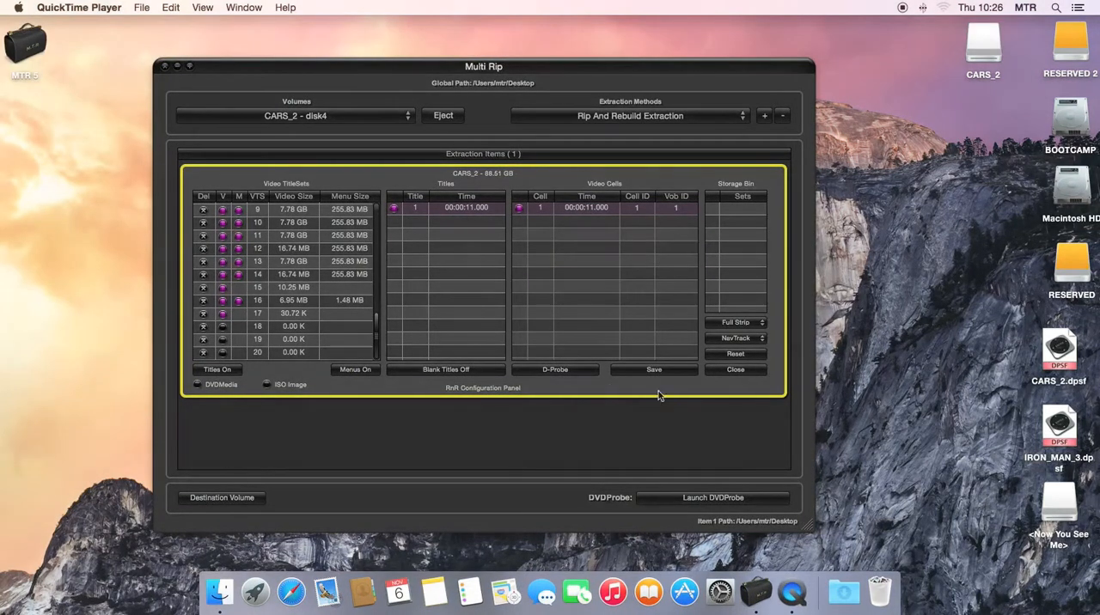
# Try to load the DVDProbe document IRON_MAN_3.dpsf from the Desktop into the CARS_2 configuration.
pyautogui.click(567, 371)
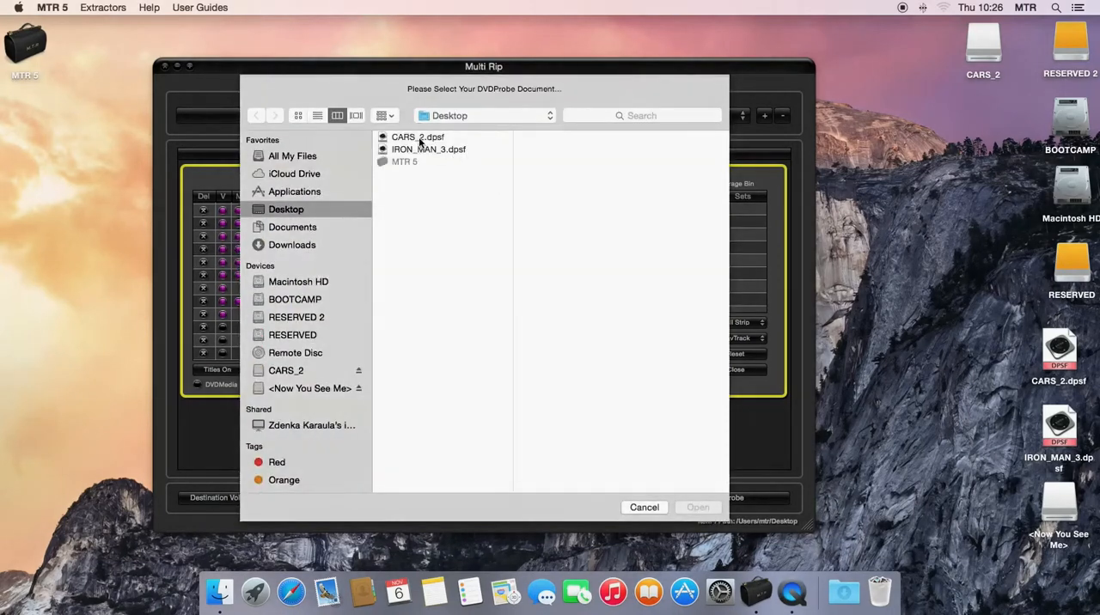
pyautogui.click(420, 140)
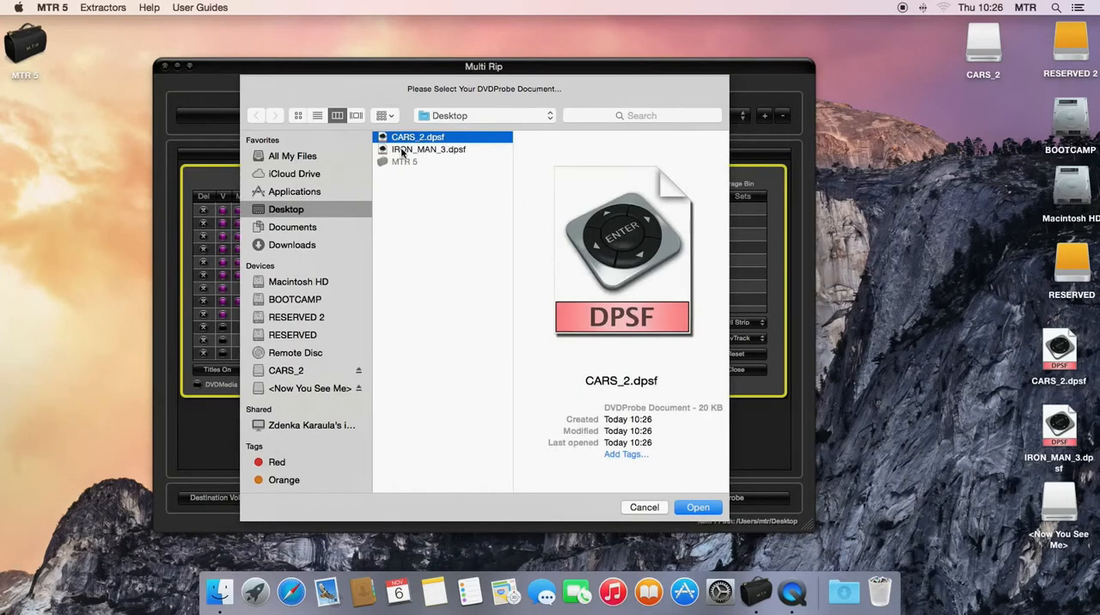
pyautogui.click(421, 149)
pyautogui.click(697, 507)
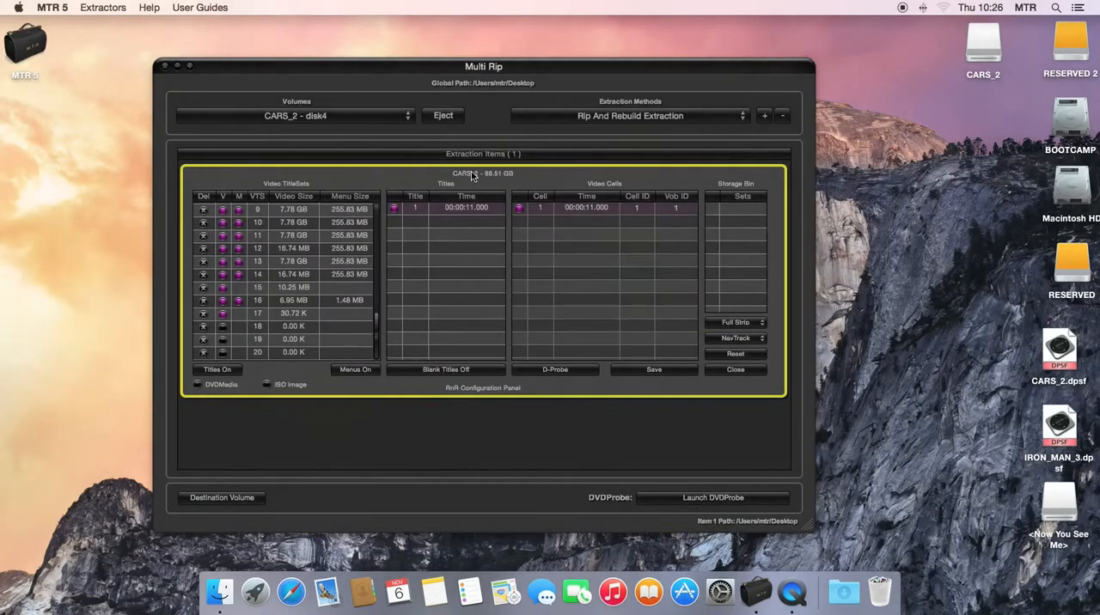
# Load the DVDProbe document CARS_2.dpsf from the Desktop into the CARS_2 configuration.
pyautogui.click(556, 370)
pyautogui.click(418, 136)
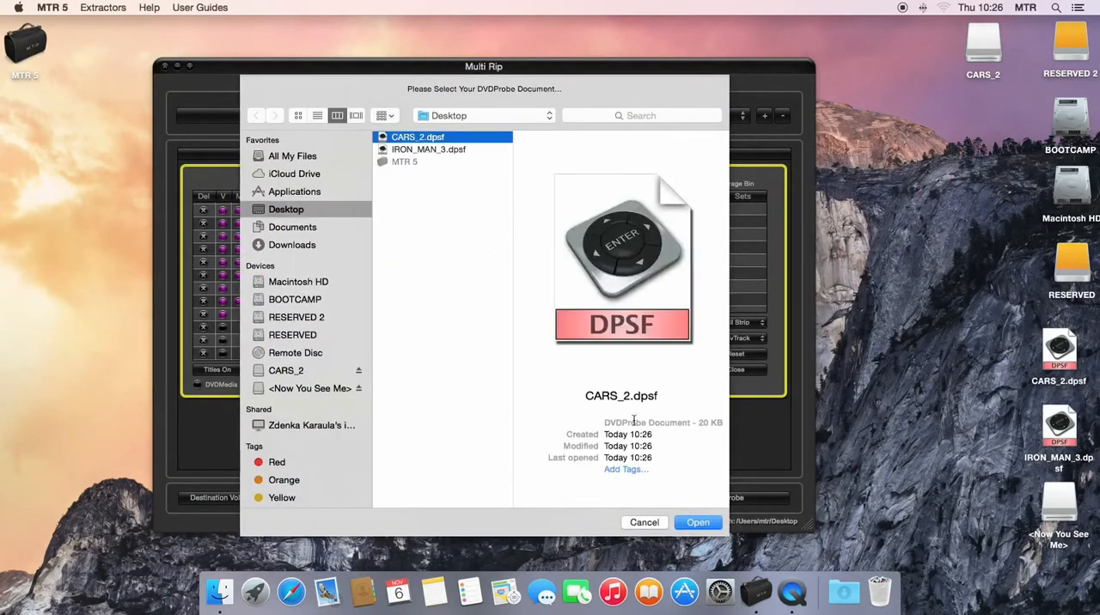
pyautogui.click(701, 521)
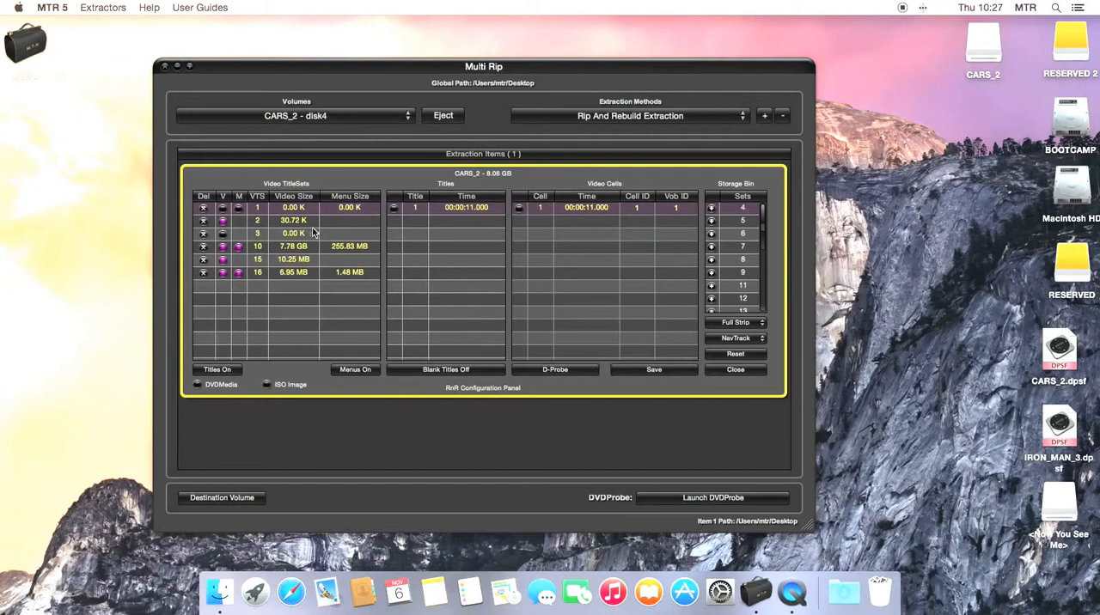
# Activate the video of title set 3 and reset the configuration.
pyautogui.click(222, 235)
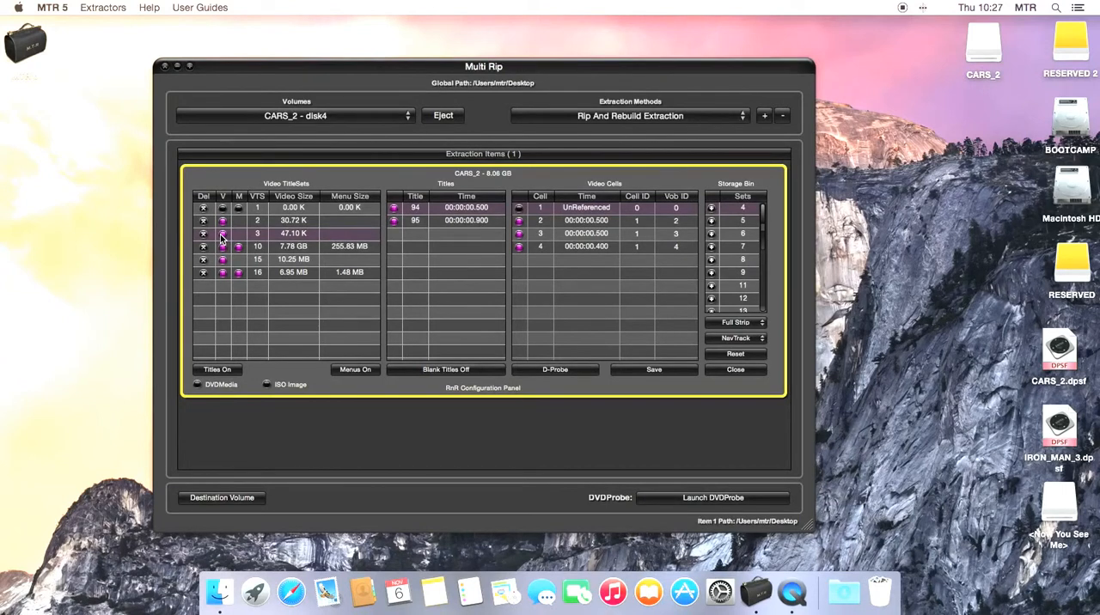
pyautogui.click(222, 235)
pyautogui.click(737, 354)
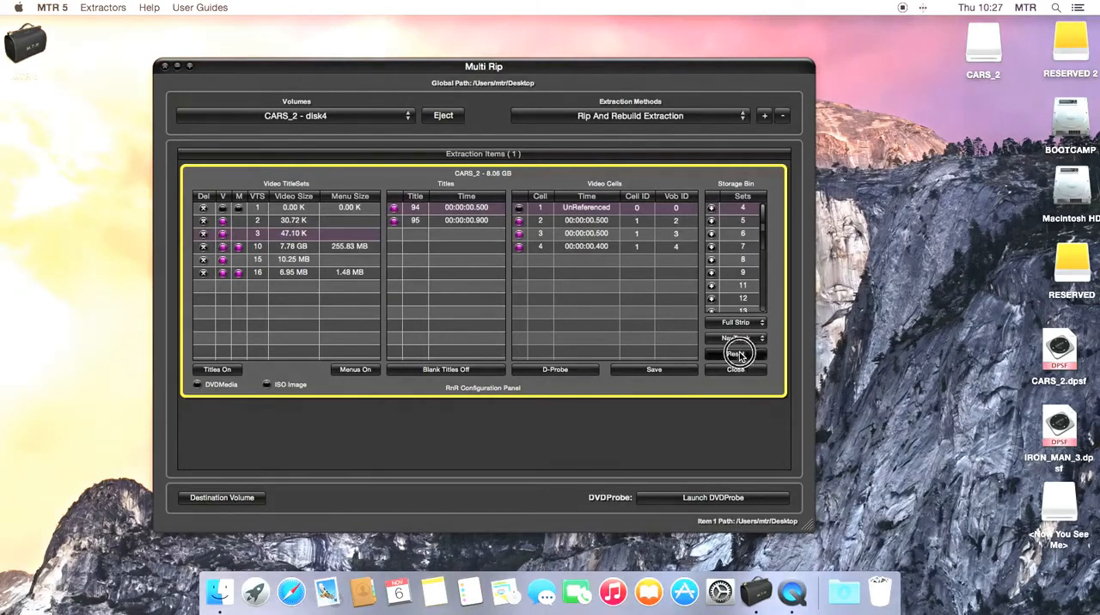
# Load CARS_2.dpsf with the strip mode set to Blank Strip, and reset the configuration after examining the title sets.
pyautogui.click(752, 324)
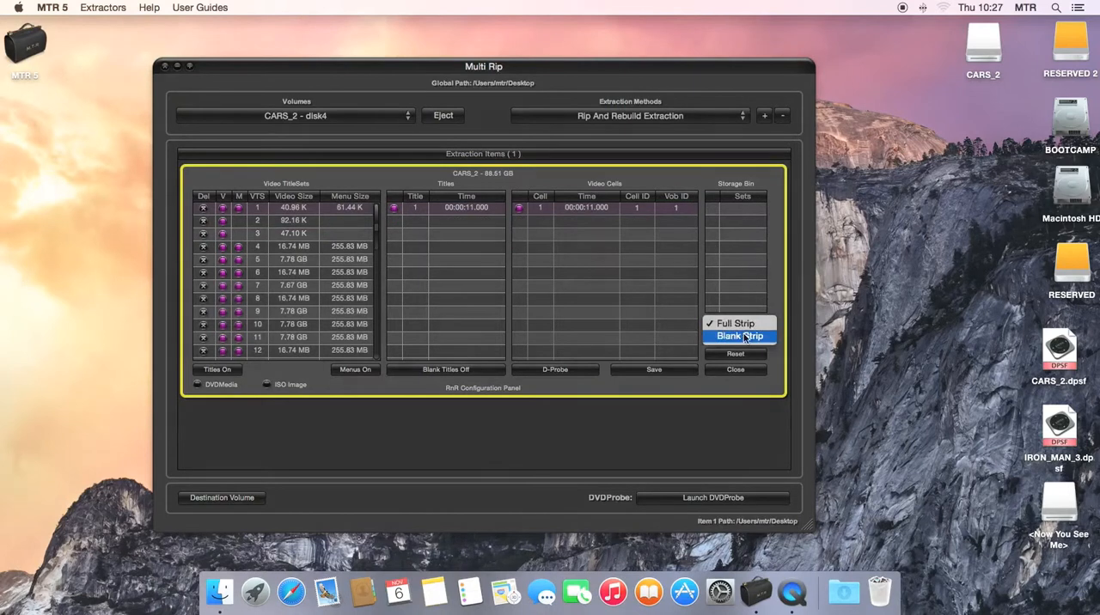
pyautogui.click(738, 336)
pyautogui.click(558, 371)
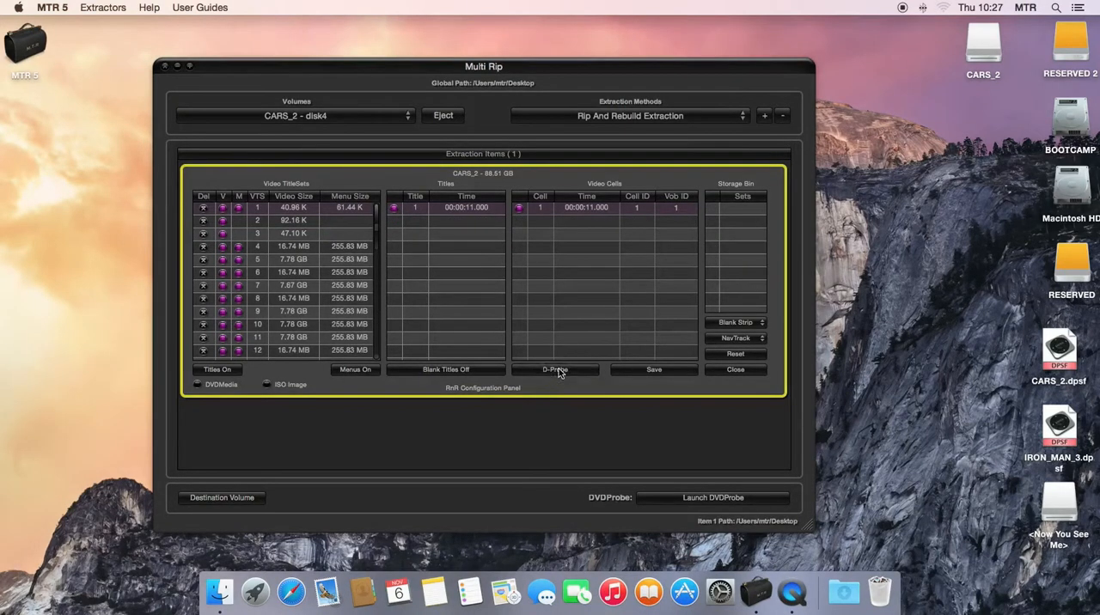
pyautogui.click(419, 136)
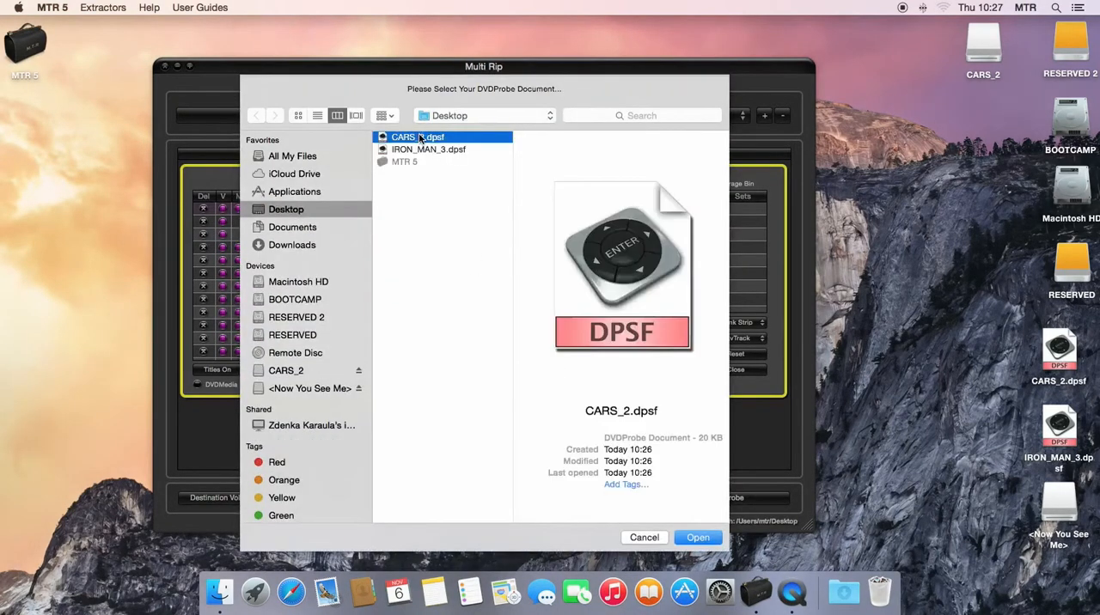
pyautogui.click(698, 537)
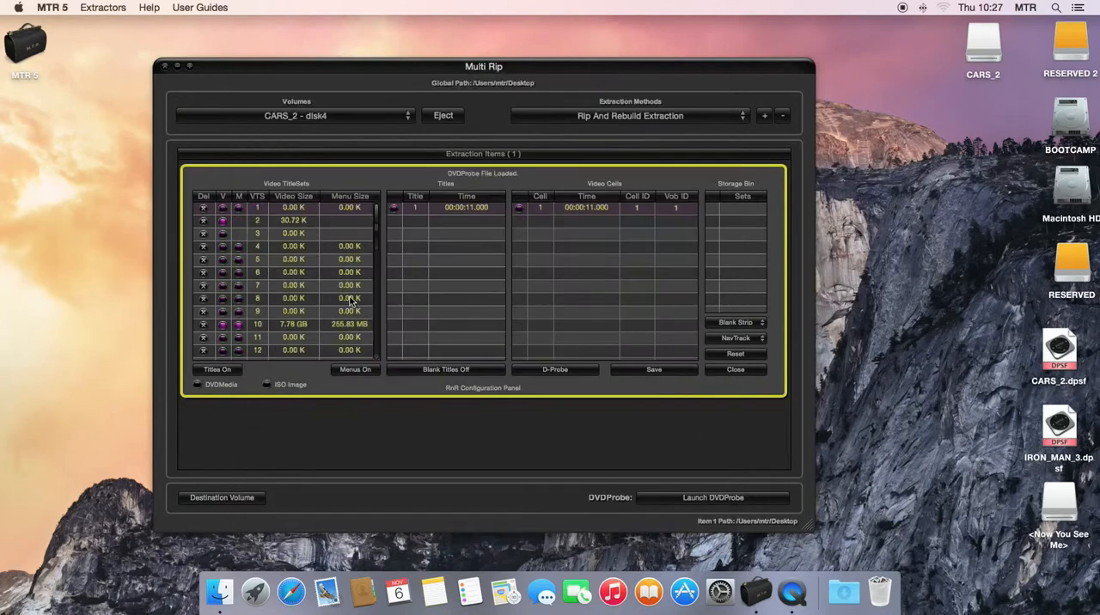
pyautogui.scroll(-5, 326, 275)
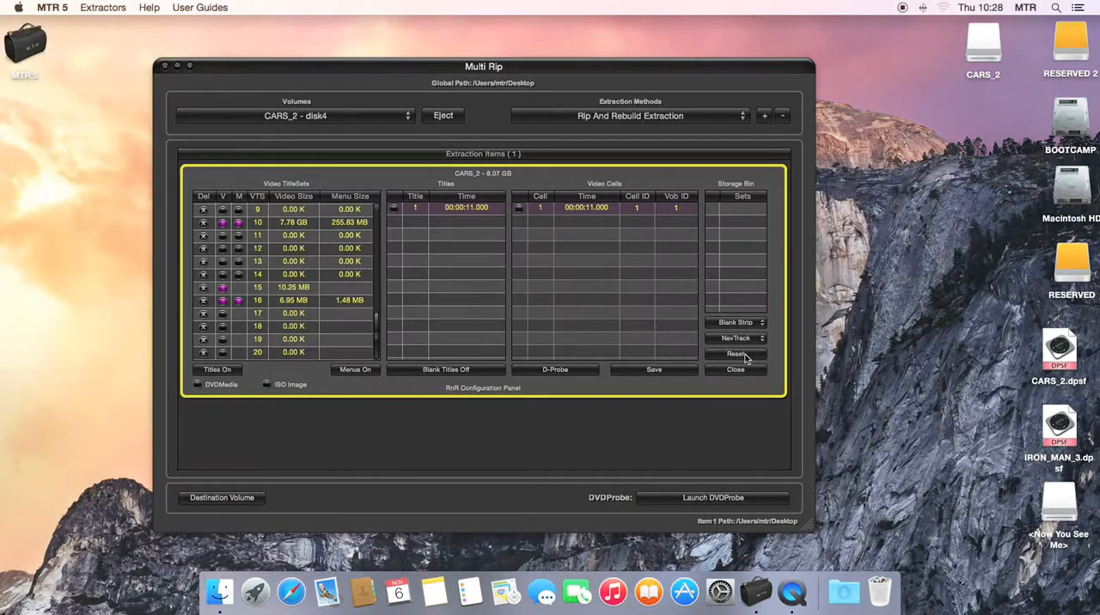
pyautogui.click(735, 353)
# Set the strip mode to Full Strip and load the DVDProbe document CARS_2.dpsf from the Desktop.
pyautogui.click(733, 324)
pyautogui.click(732, 311)
pyautogui.click(554, 369)
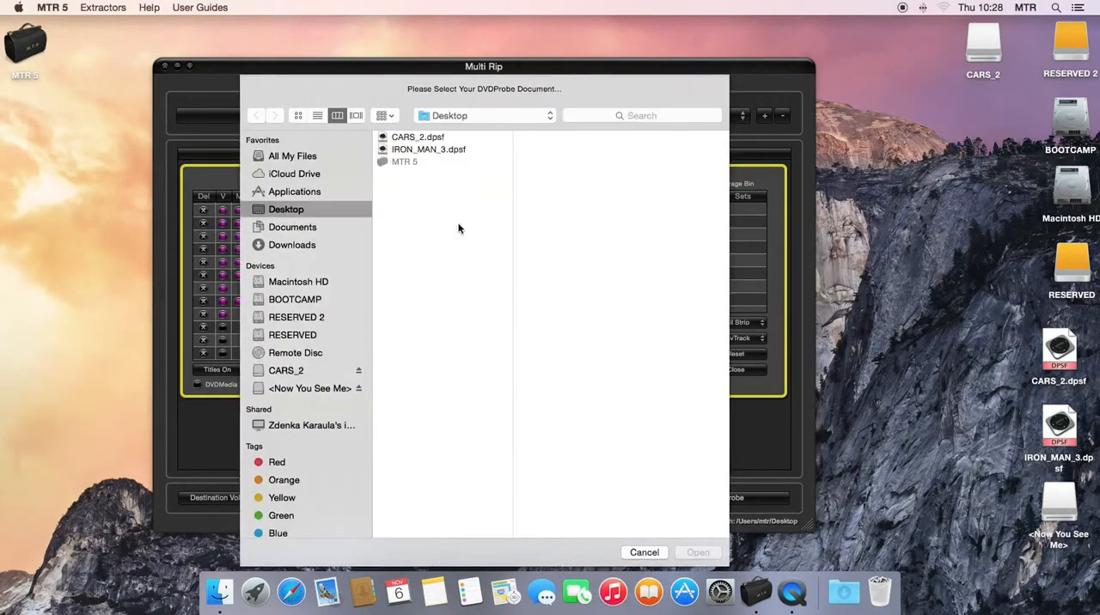
pyautogui.click(417, 138)
pyautogui.doubleClick(418, 139)
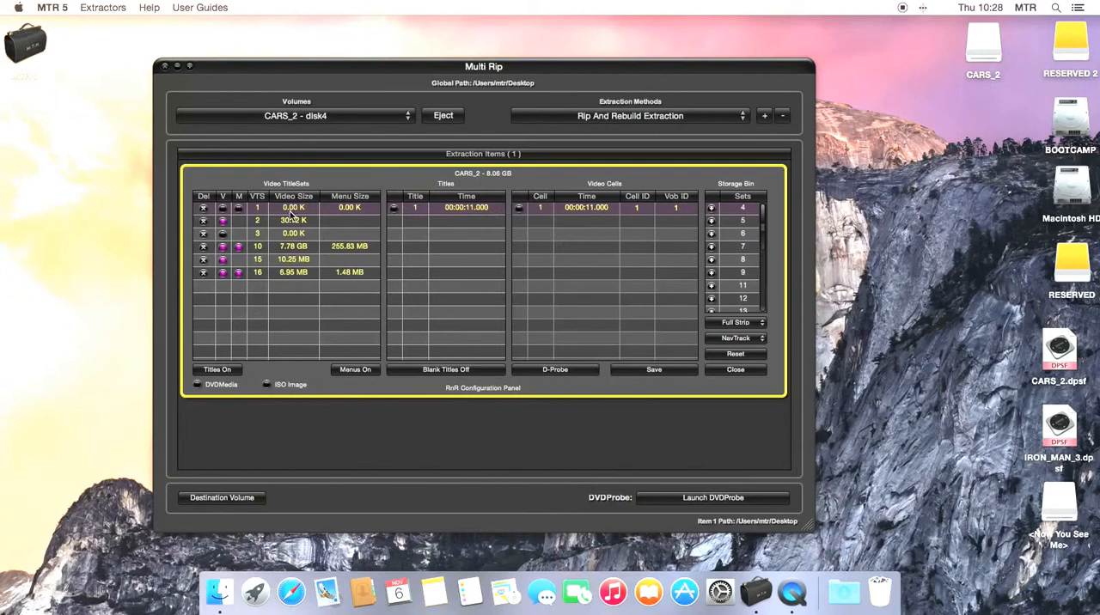
# Examine the titles and cells of title sets 1, 2 and 3.
pyautogui.click(348, 212)
pyautogui.click(301, 221)
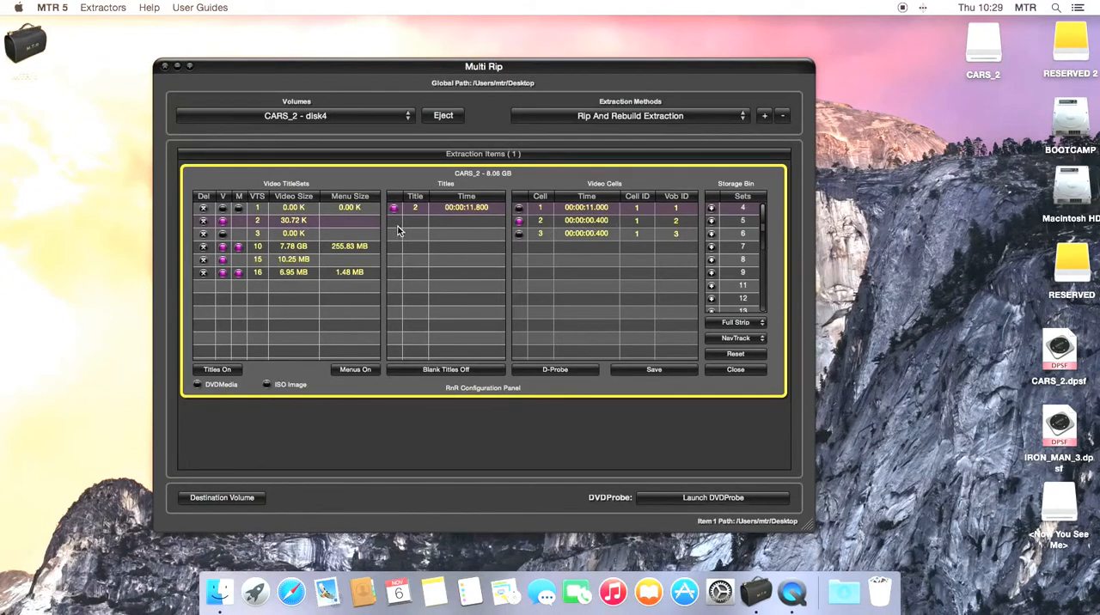
pyautogui.click(297, 235)
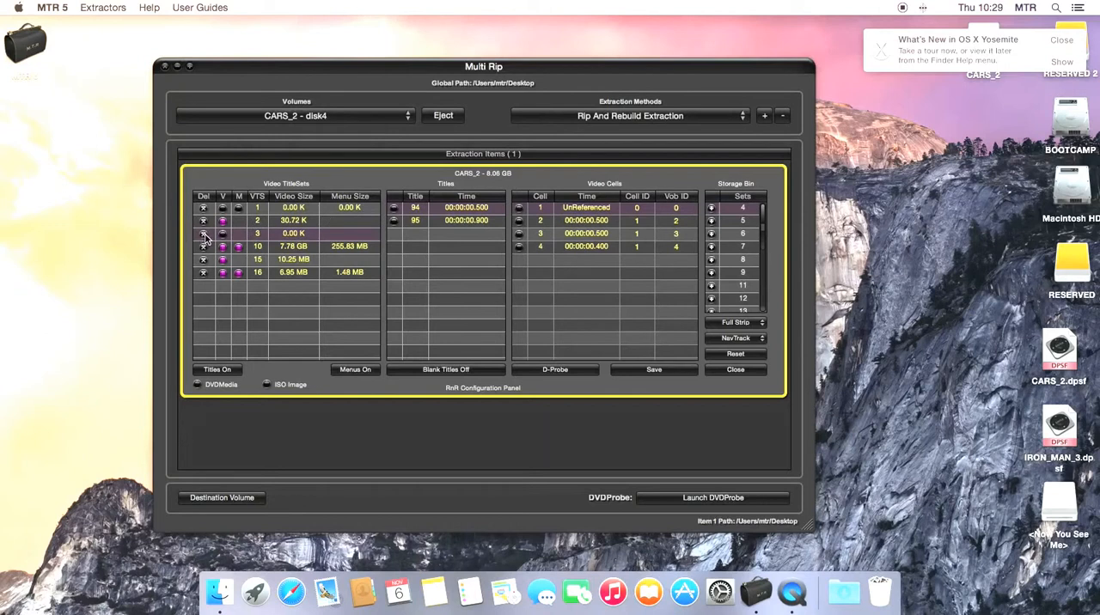
# Examine the titles, menu cells and full list of video cells of title set 10.
pyautogui.click(297, 246)
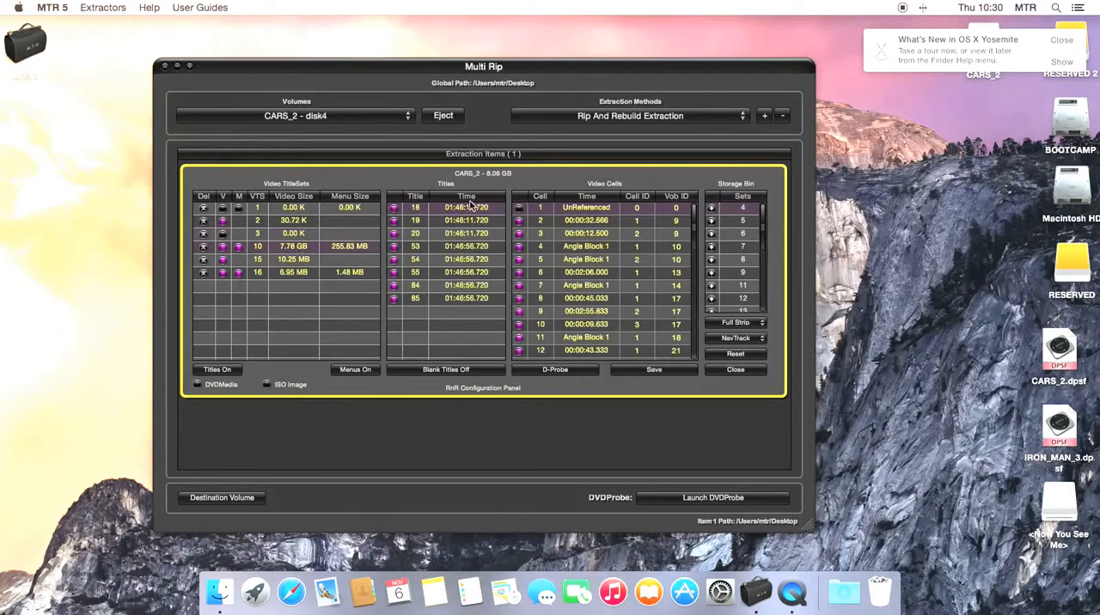
pyautogui.click(345, 246)
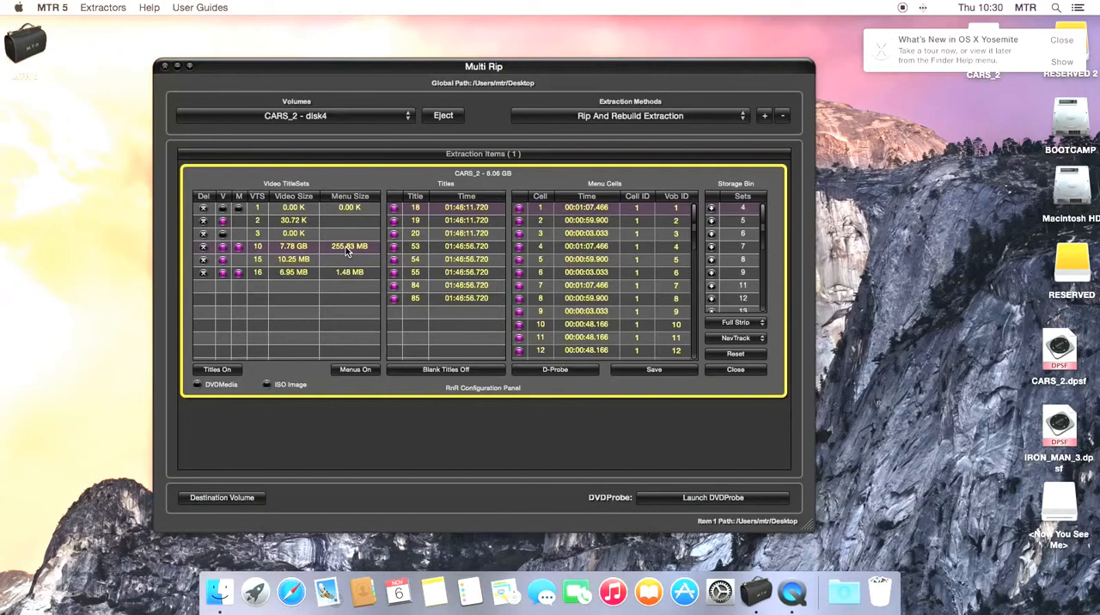
pyautogui.scroll(-10, 584, 298)
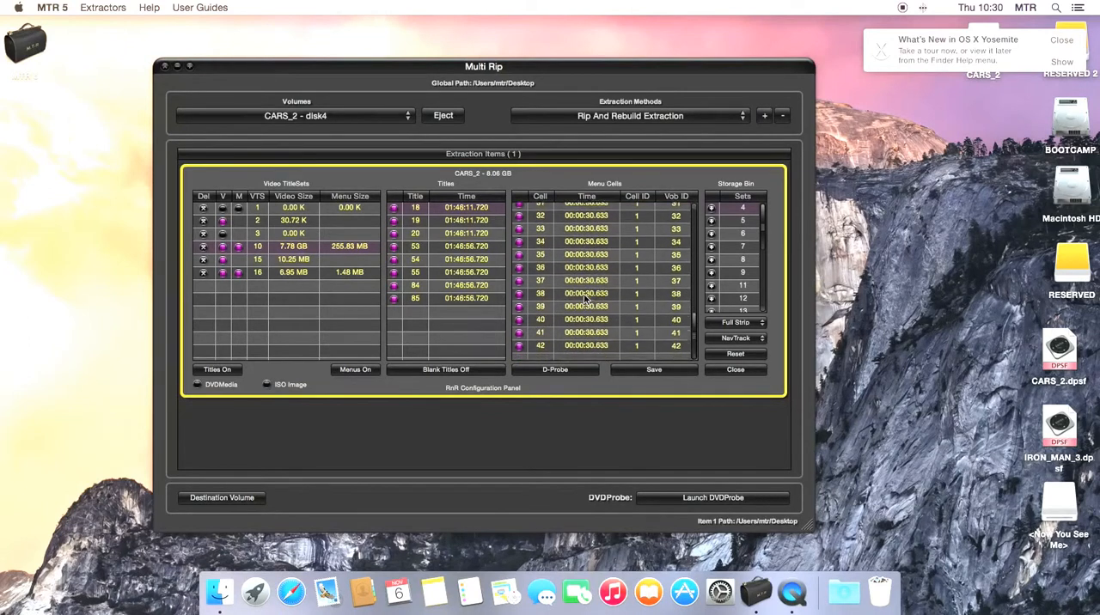
pyautogui.click(300, 247)
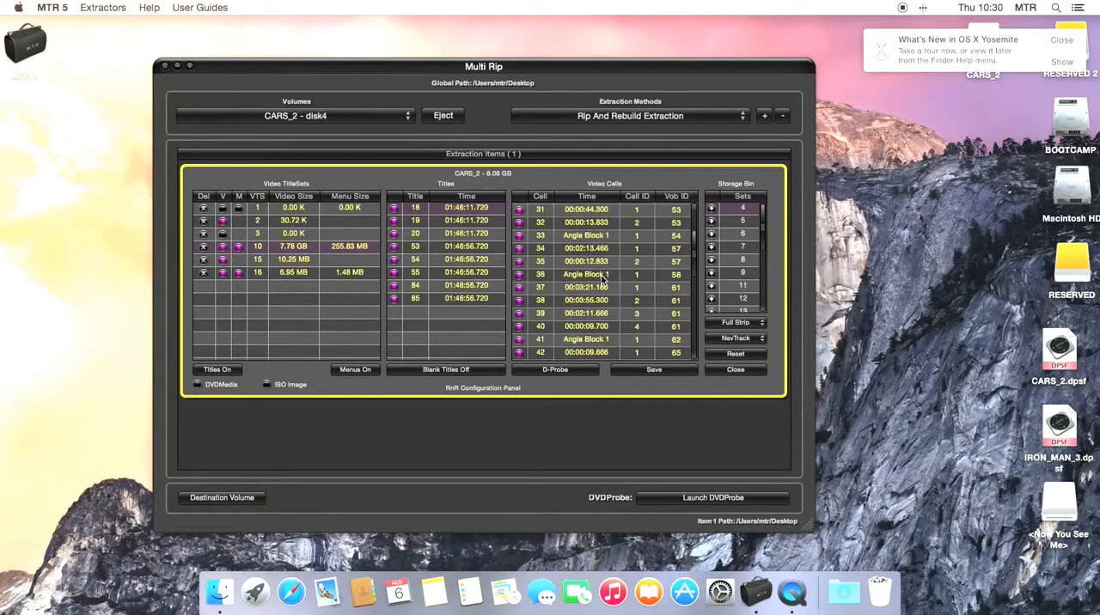
pyautogui.scroll(-3, 602, 277)
pyautogui.scroll(-15, 604, 276)
pyautogui.scroll(-11, 603, 277)
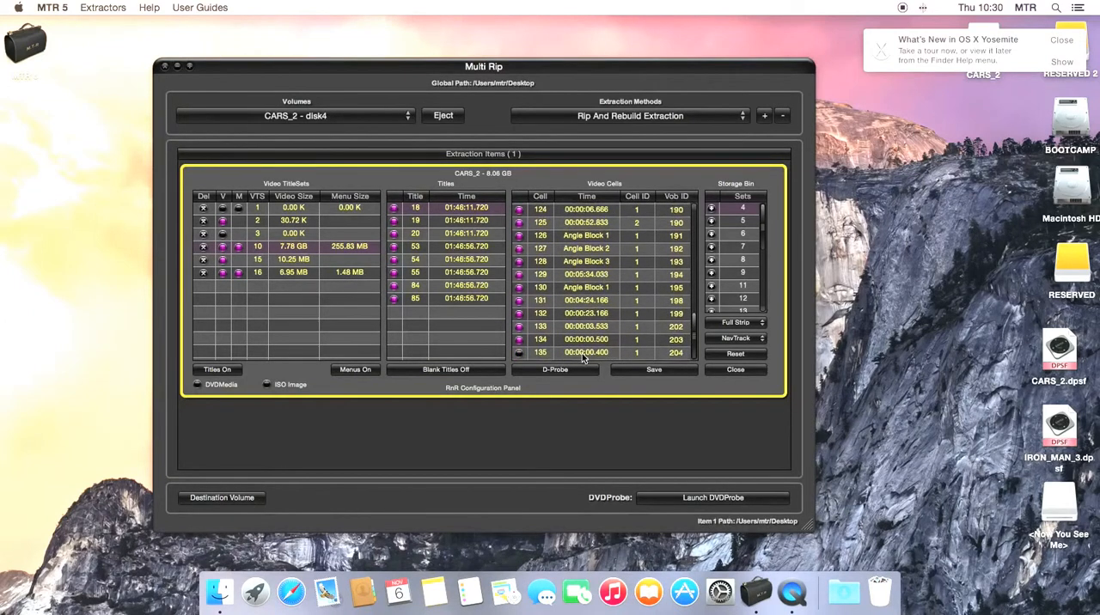
pyautogui.scroll(20, 593, 301)
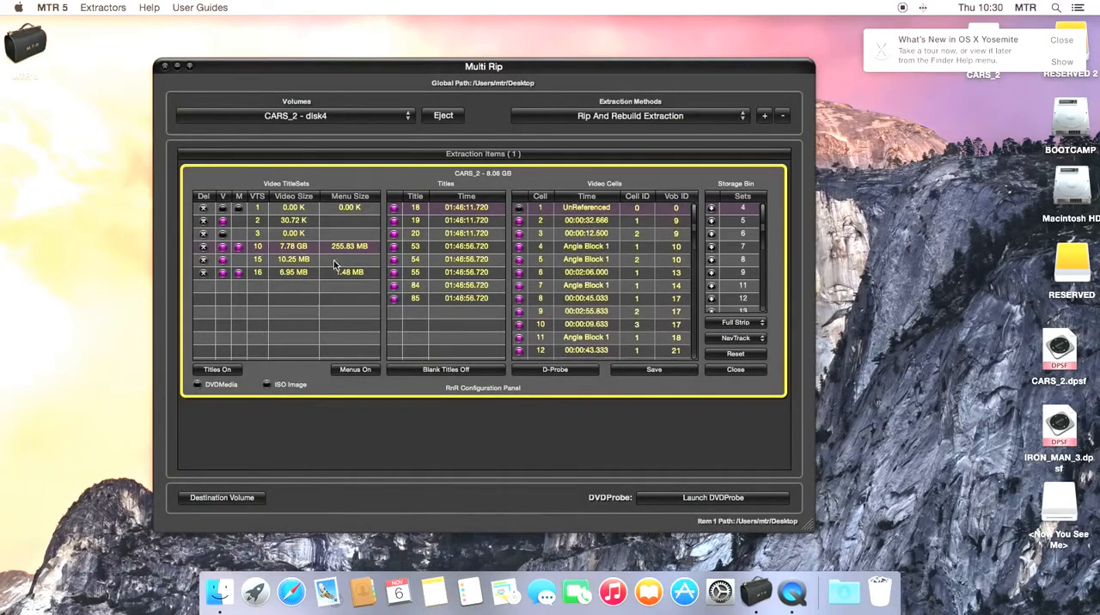
# Examine the titles and cells of title sets 15 and 16, the menu cells of set 16, and the storage bin.
pyautogui.click(289, 262)
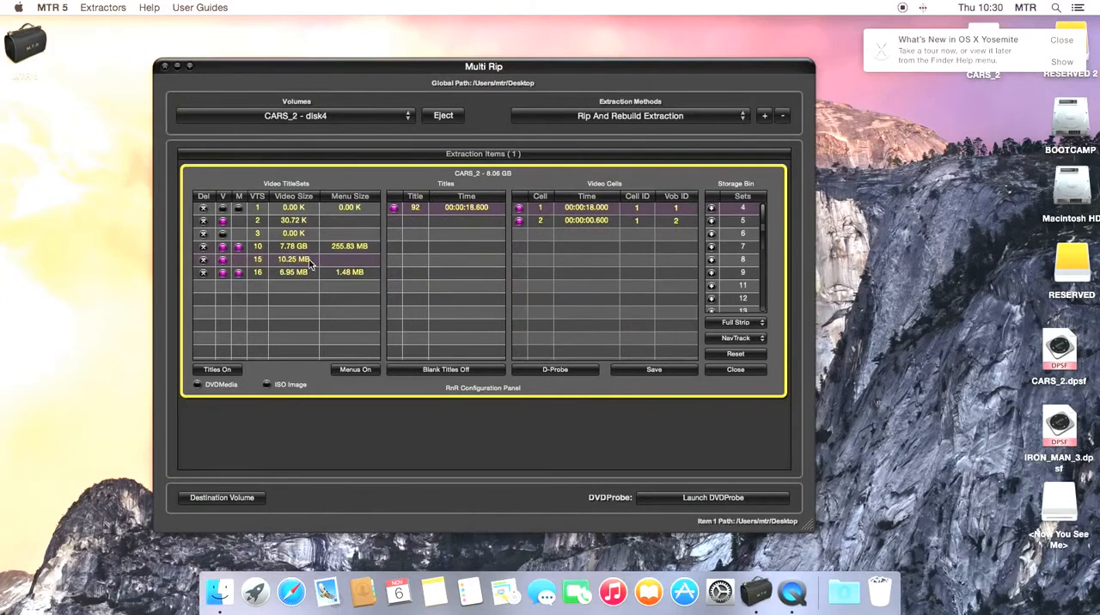
pyautogui.click(292, 247)
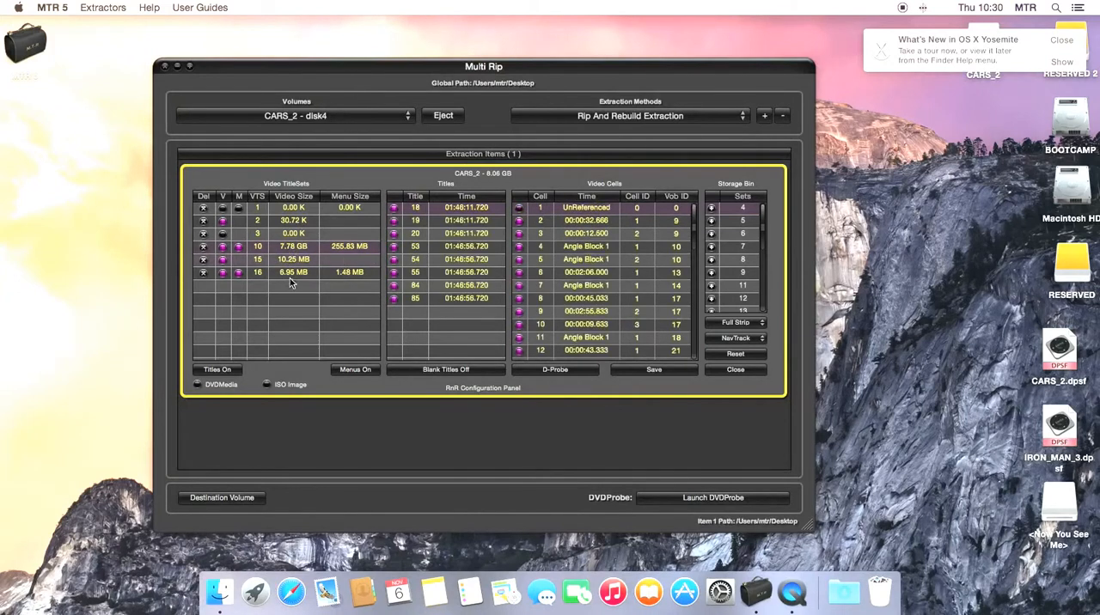
pyautogui.click(290, 272)
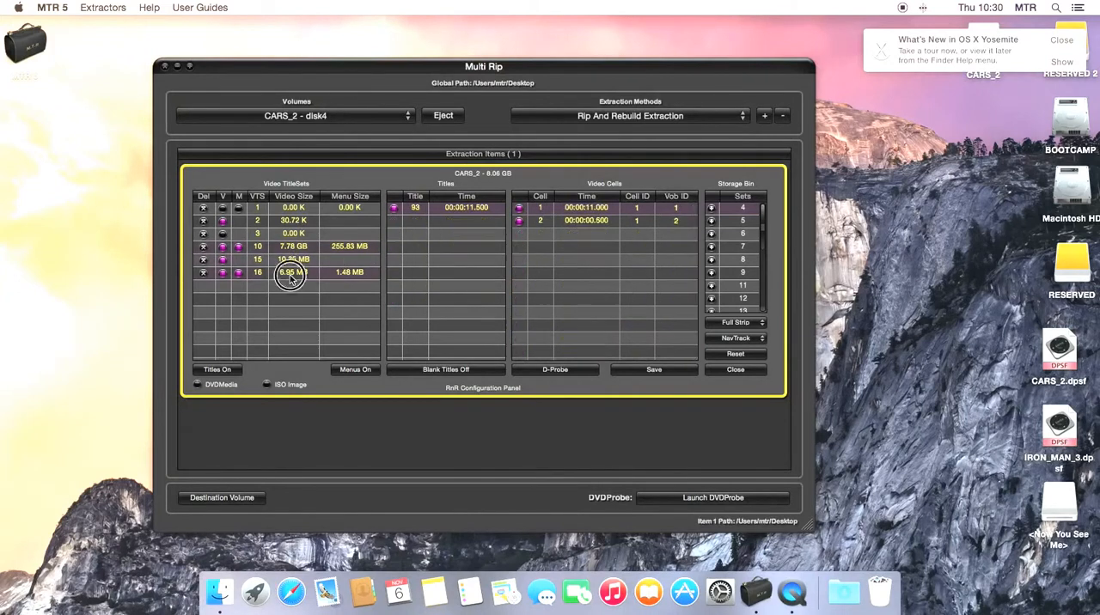
pyautogui.click(346, 273)
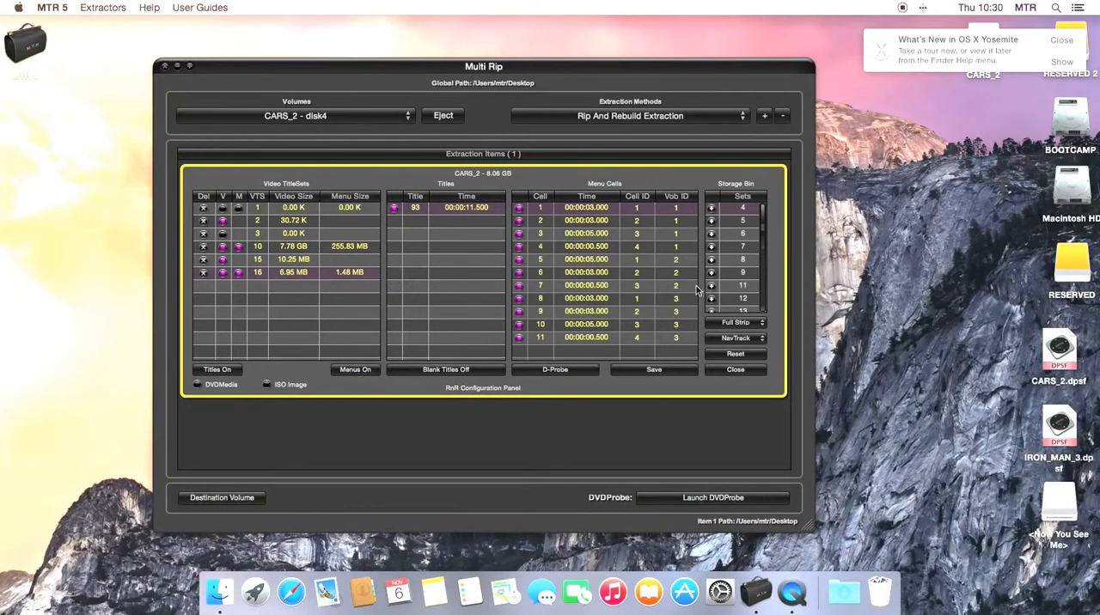
pyautogui.moveTo(764, 215)
pyautogui.mouseDown()
pyautogui.moveTo(765, 288)
pyautogui.moveTo(762, 206)
pyautogui.moveTo(759, 293)
pyautogui.moveTo(763, 208)
pyautogui.mouseUp()
# Enable the ISO Image and Del Source options in the RnR configuration and extract CARS_2.
pyautogui.click(267, 385)
pyautogui.click(334, 385)
pyautogui.click(736, 370)
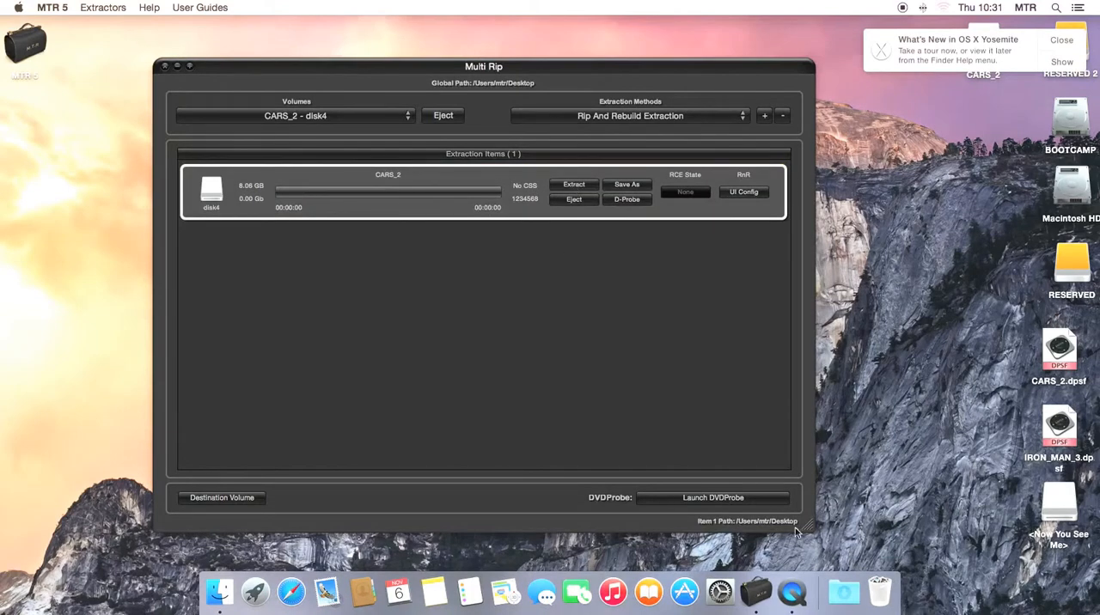
pyautogui.click(574, 186)
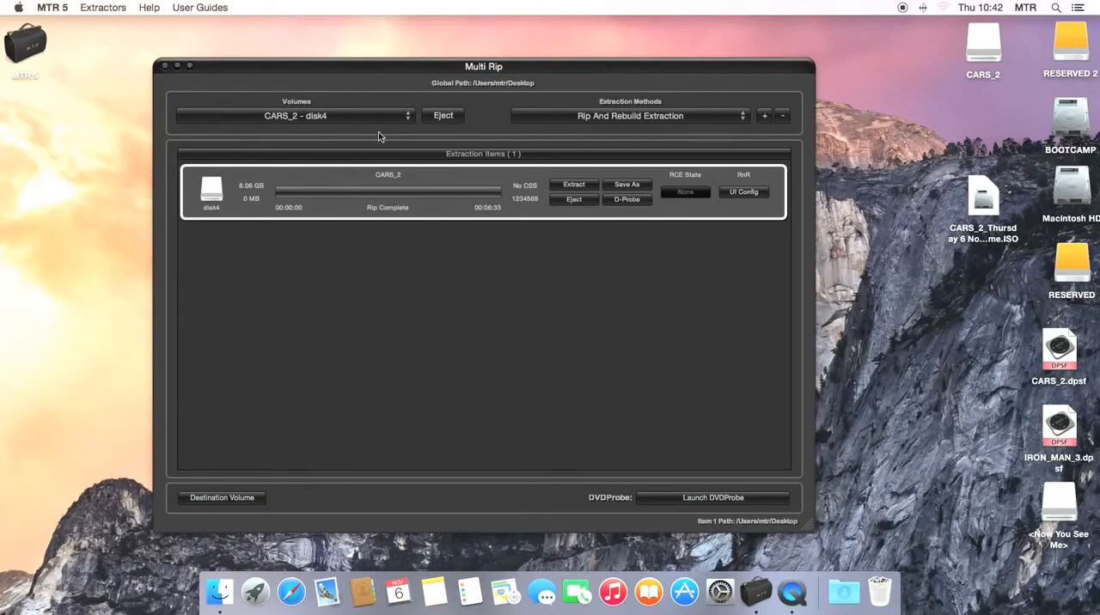
# Remove the completed CARS_2 item from the extraction items.
pyautogui.click(312, 118)
pyautogui.click(312, 118)
pyautogui.click(783, 116)
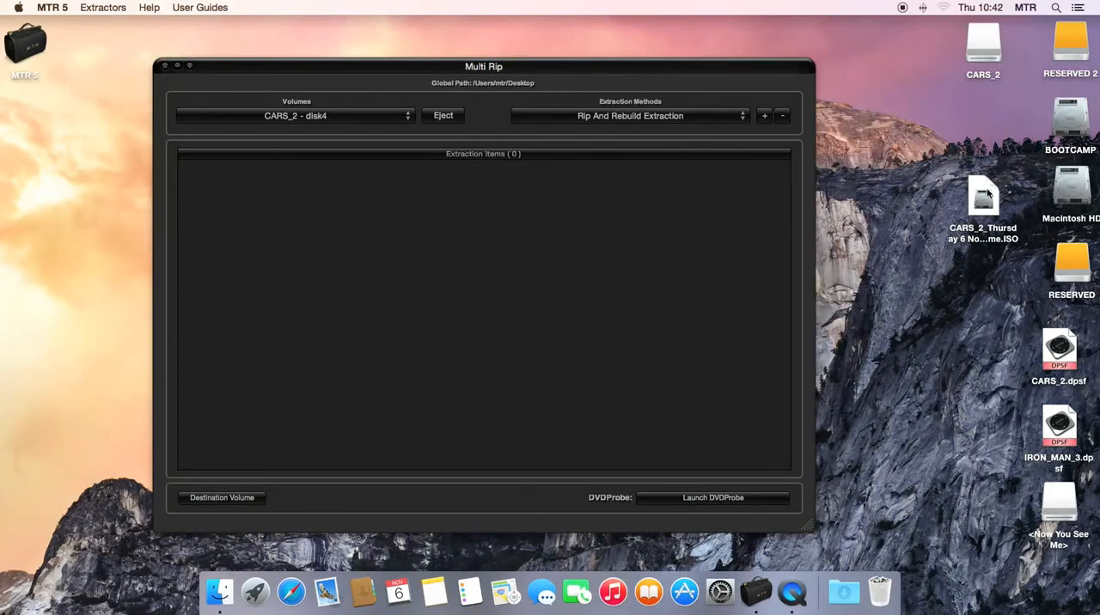
# Mount the extracted CARS_2 ISO image from the desktop and open its VIDEO_TS folder in an enlarged window.
pyautogui.doubleClick(984, 200)
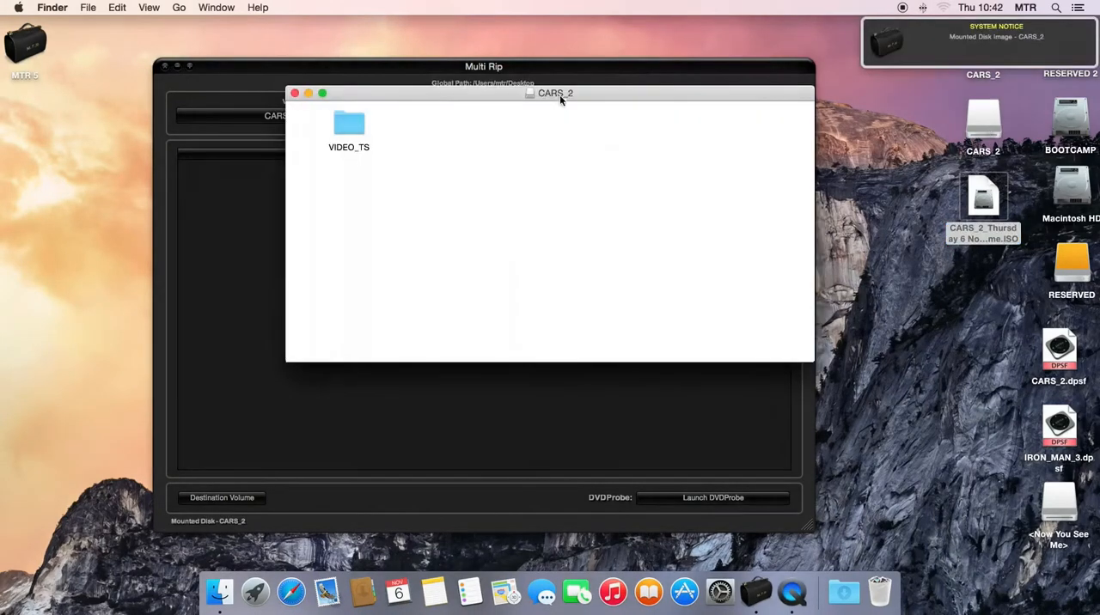
pyautogui.moveTo(559, 97); pyautogui.dragTo(523, 154)
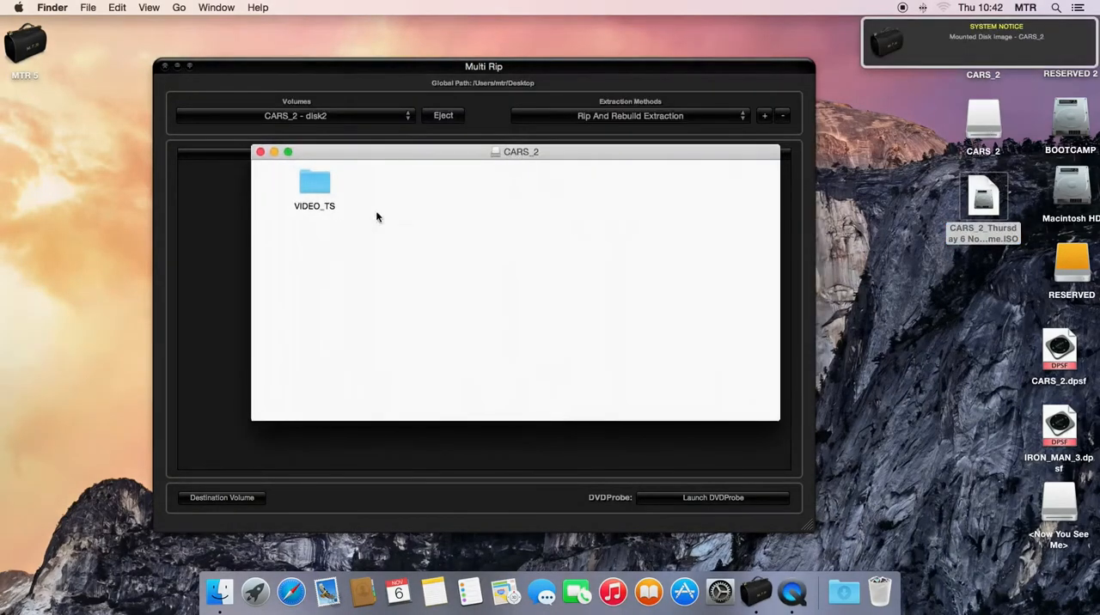
pyautogui.doubleClick(312, 183)
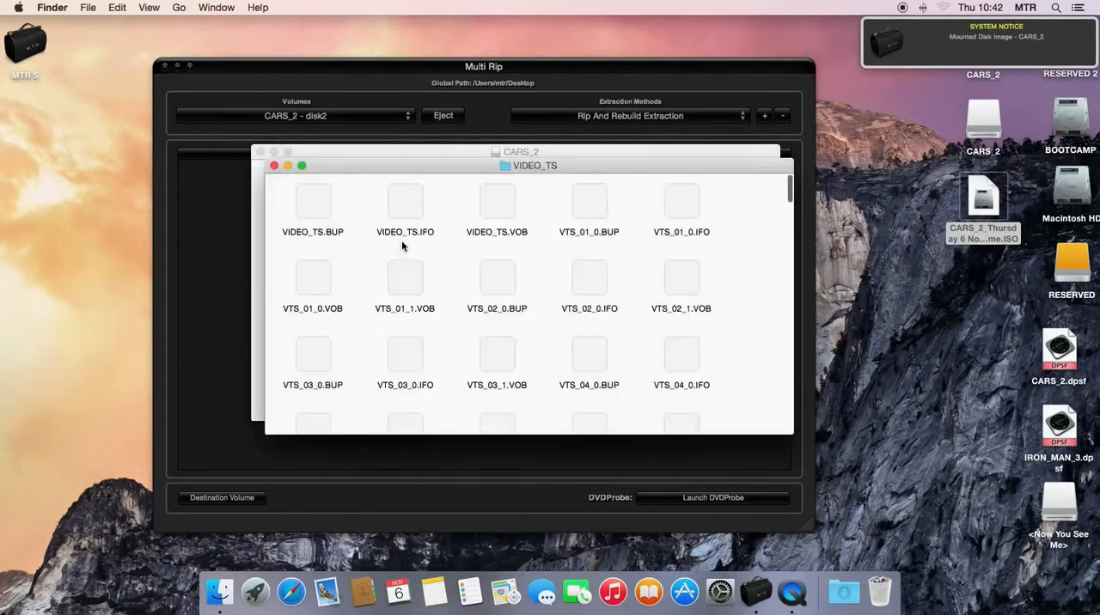
pyautogui.moveTo(370, 165); pyautogui.dragTo(330, 112)
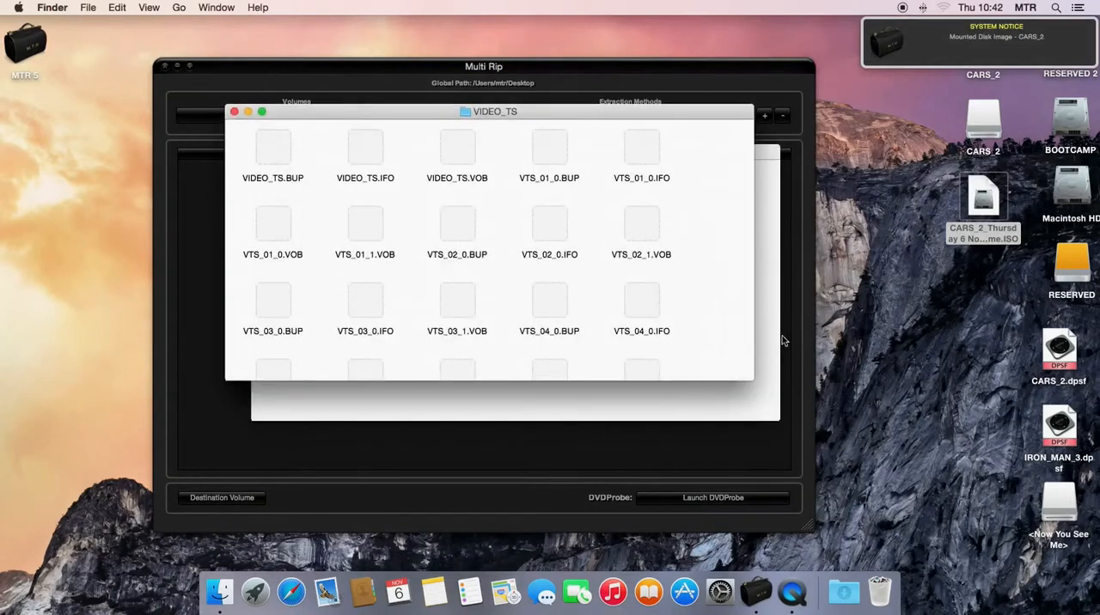
pyautogui.moveTo(752, 377); pyautogui.dragTo(810, 531)
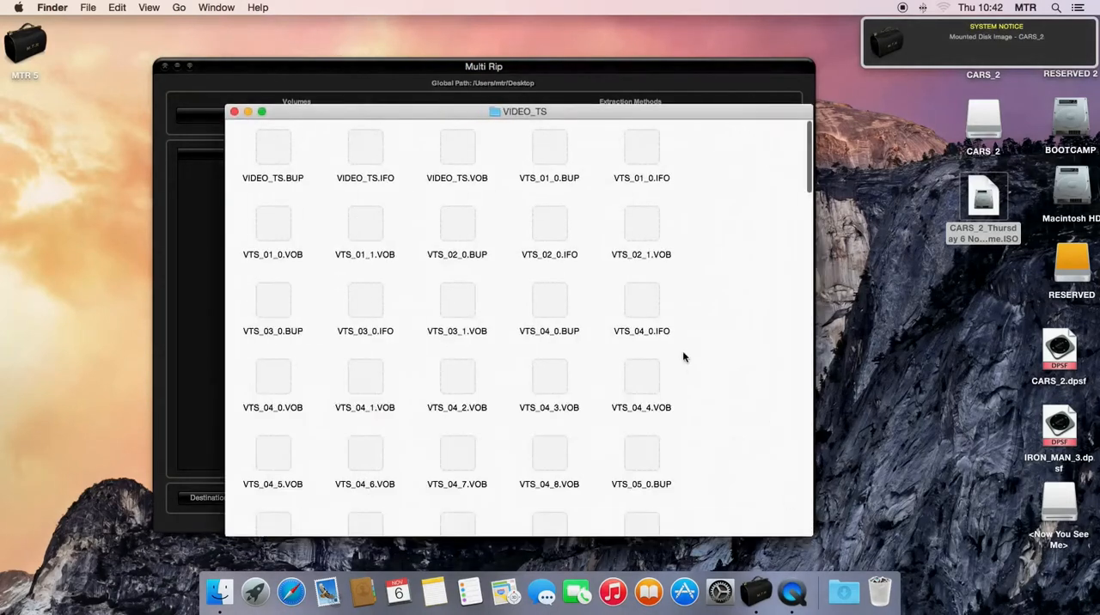
# Examine the BUP, IFO and VOB files of all title sets in the VIDEO_TS folder.
pyautogui.scroll(1, 682, 352)
pyautogui.scroll(-10, 682, 353)
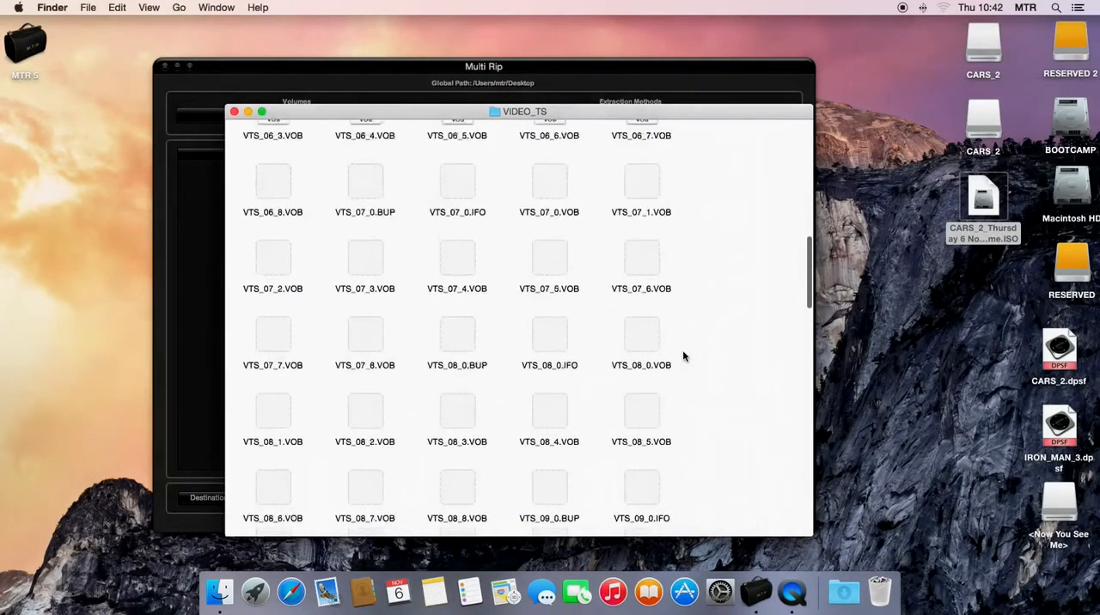
pyautogui.scroll(5, 683, 352)
pyautogui.scroll(4, 684, 356)
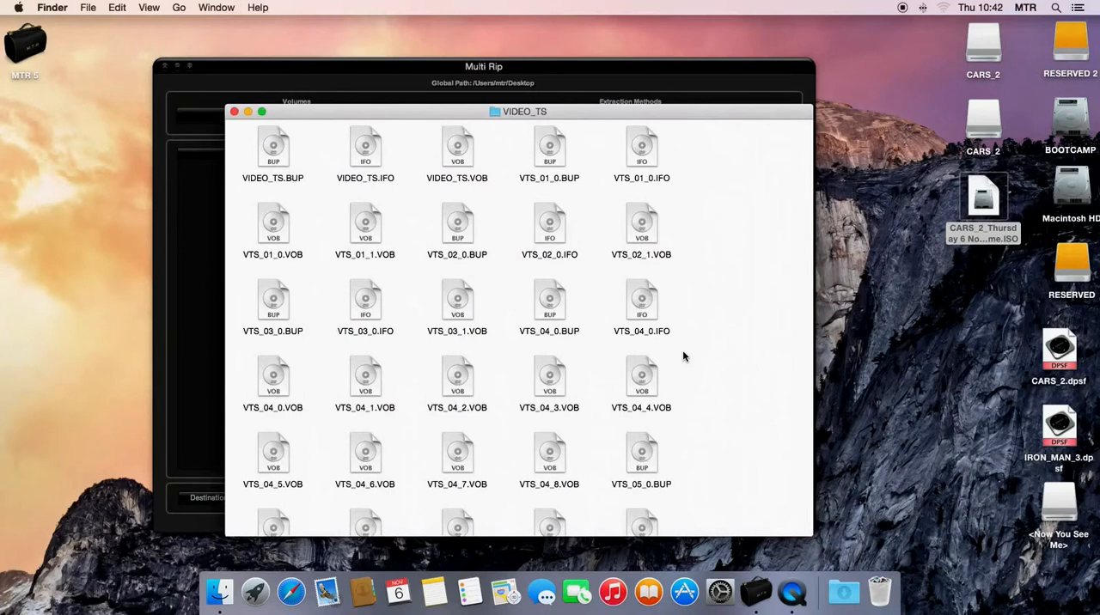
pyautogui.scroll(-15, 684, 356)
pyautogui.scroll(-5, 684, 355)
pyautogui.scroll(-2, 683, 356)
pyautogui.scroll(3, 684, 355)
pyautogui.scroll(15, 684, 356)
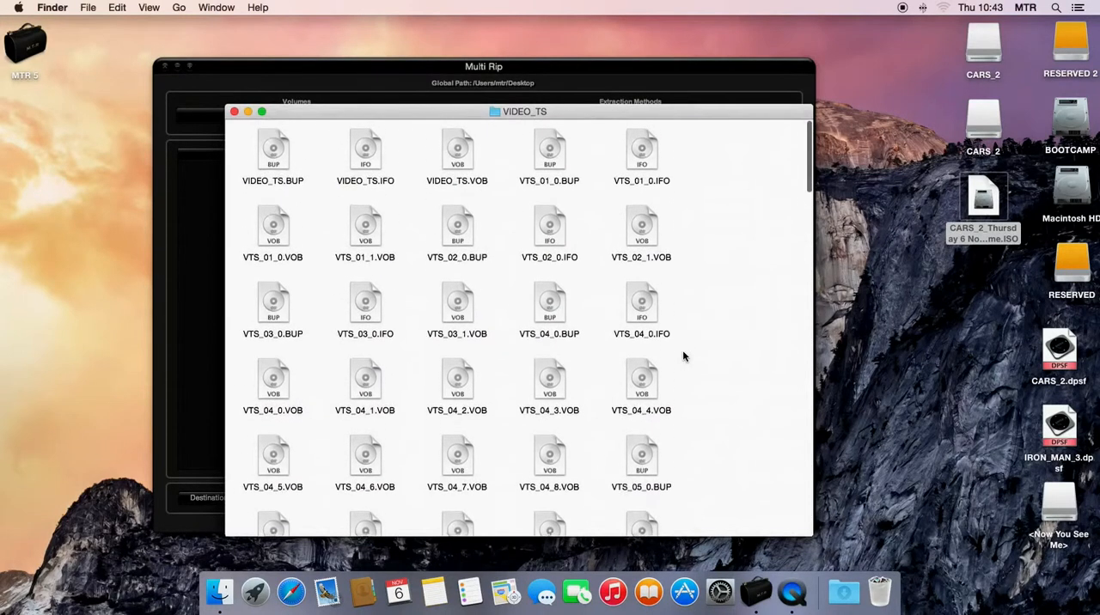
# Examine the VIDEO_TS files and their sizes in list view, and close both folder windows.
pyautogui.moveTo(373, 109); pyautogui.dragTo(394, 89)
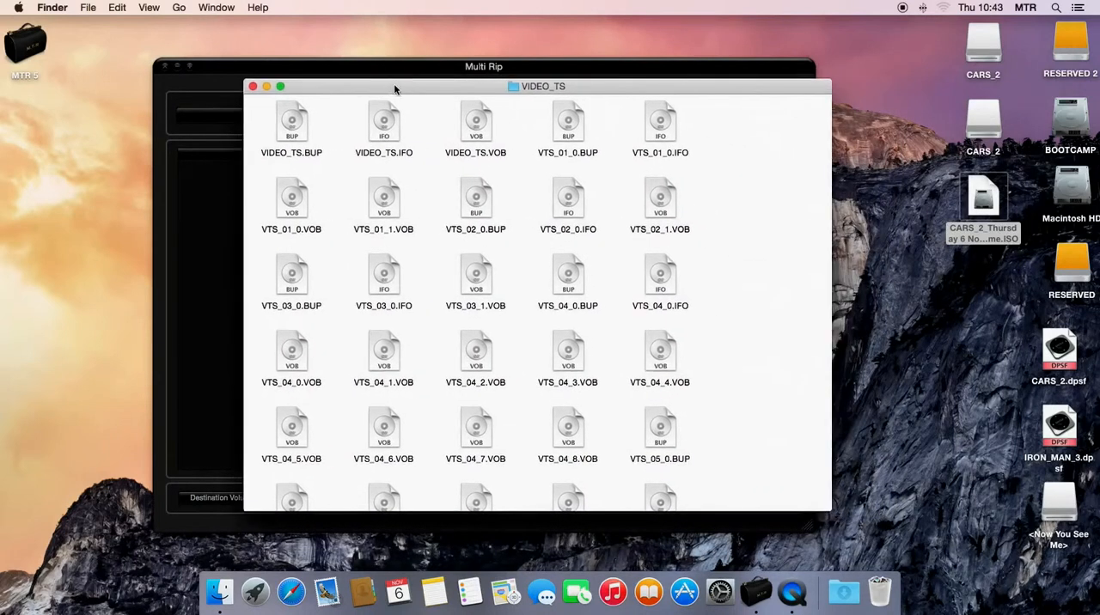
pyautogui.click(149, 7)
pyautogui.click(159, 37)
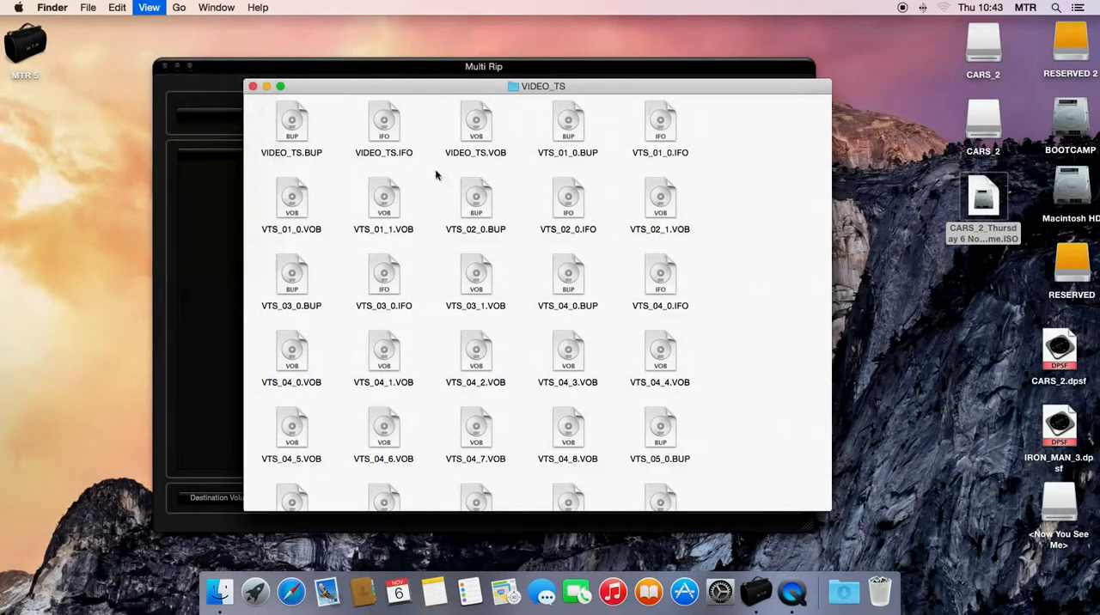
pyautogui.scroll(-10, 447, 201)
pyautogui.scroll(-15, 453, 232)
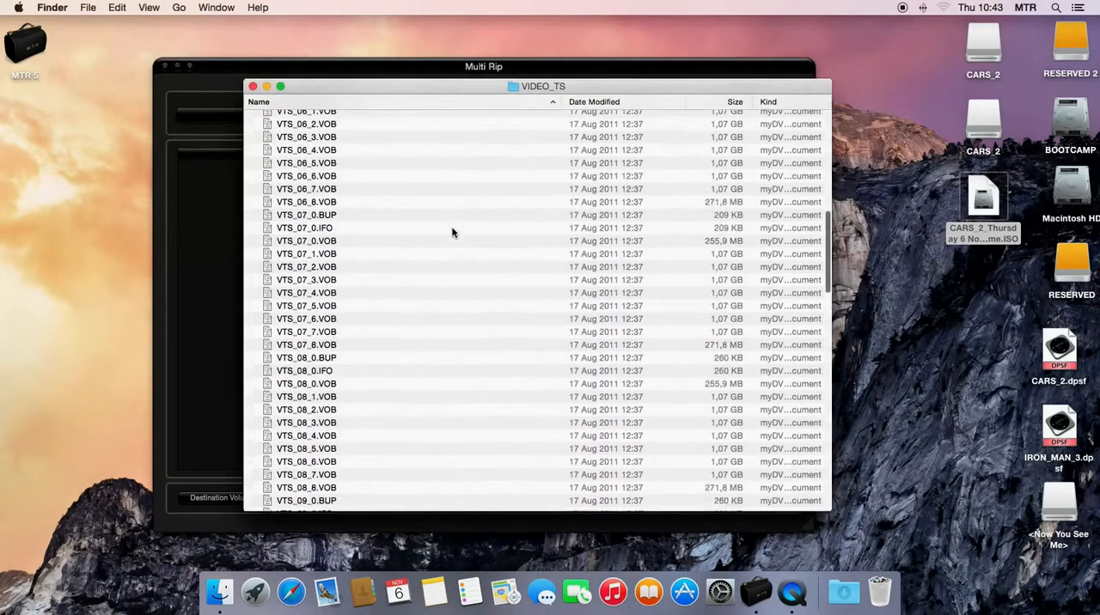
pyautogui.scroll(-12, 452, 232)
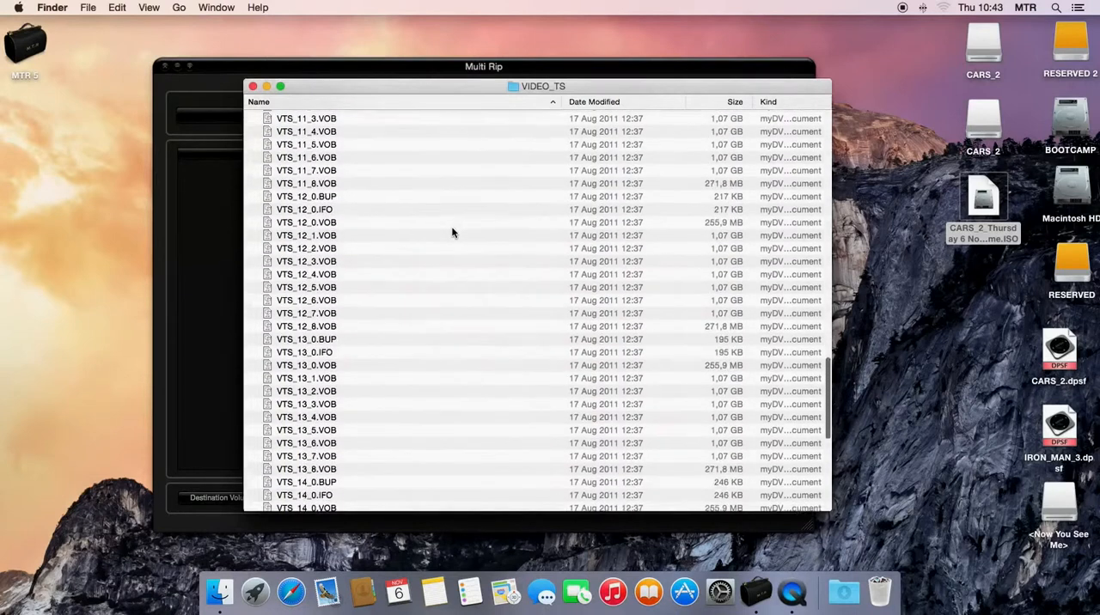
pyautogui.scroll(20, 452, 232)
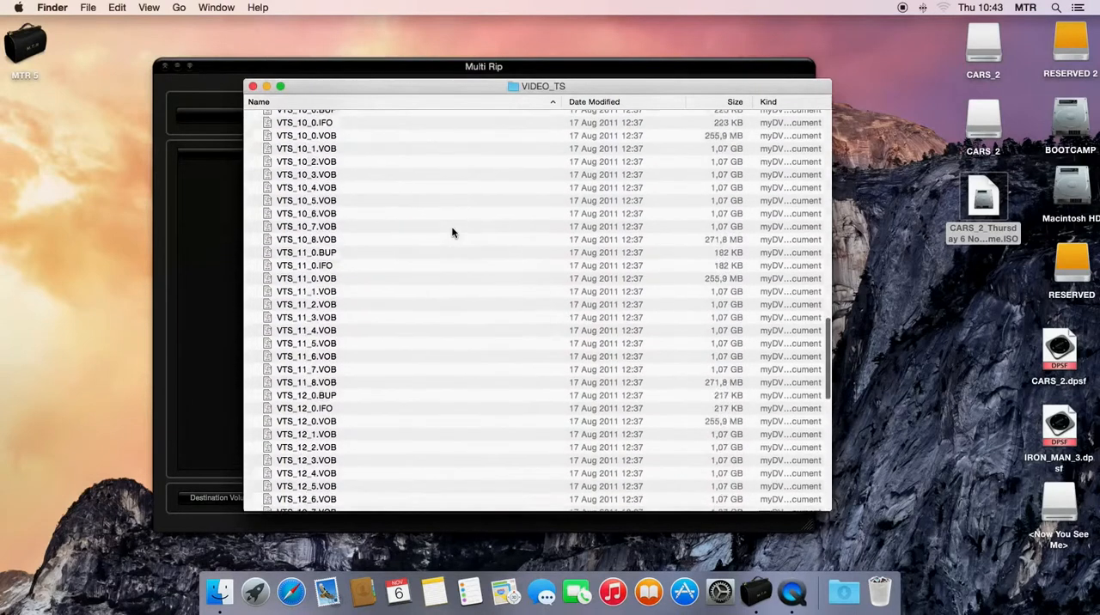
pyautogui.click(252, 86)
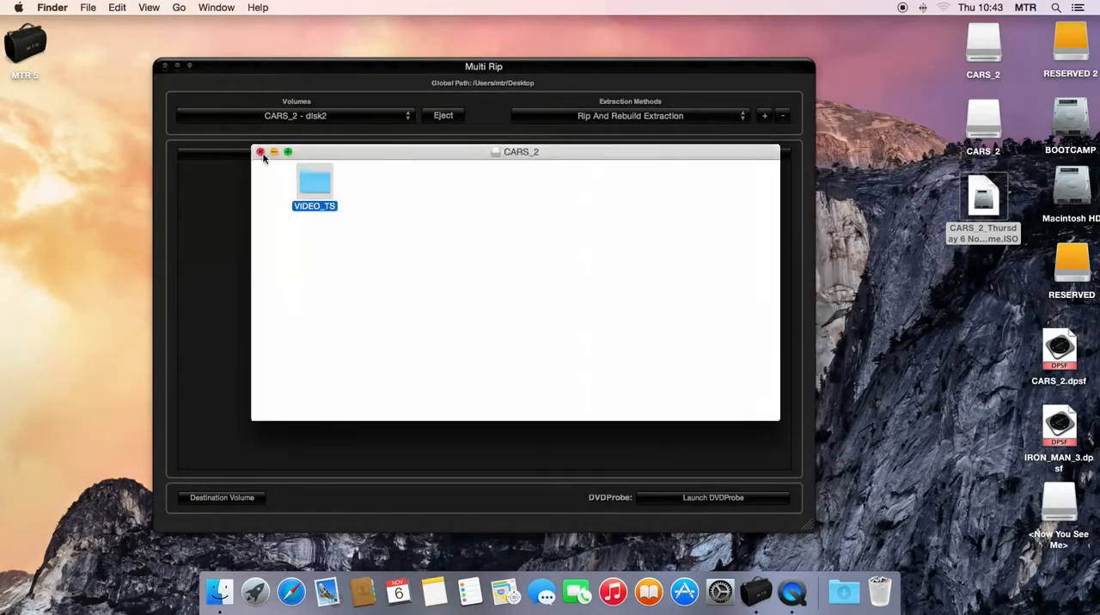
pyautogui.click(261, 152)
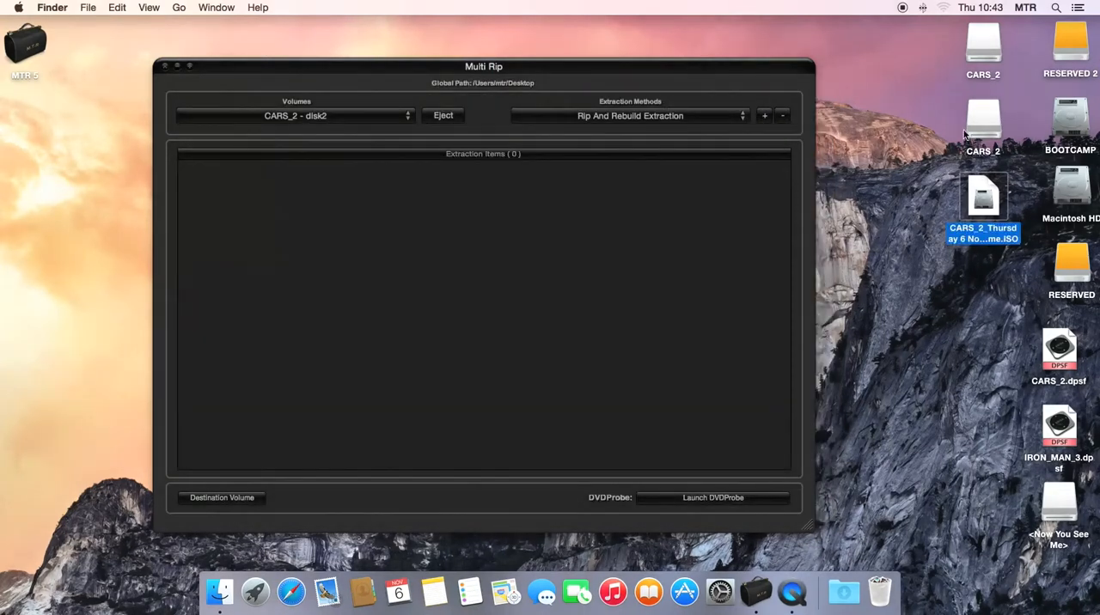